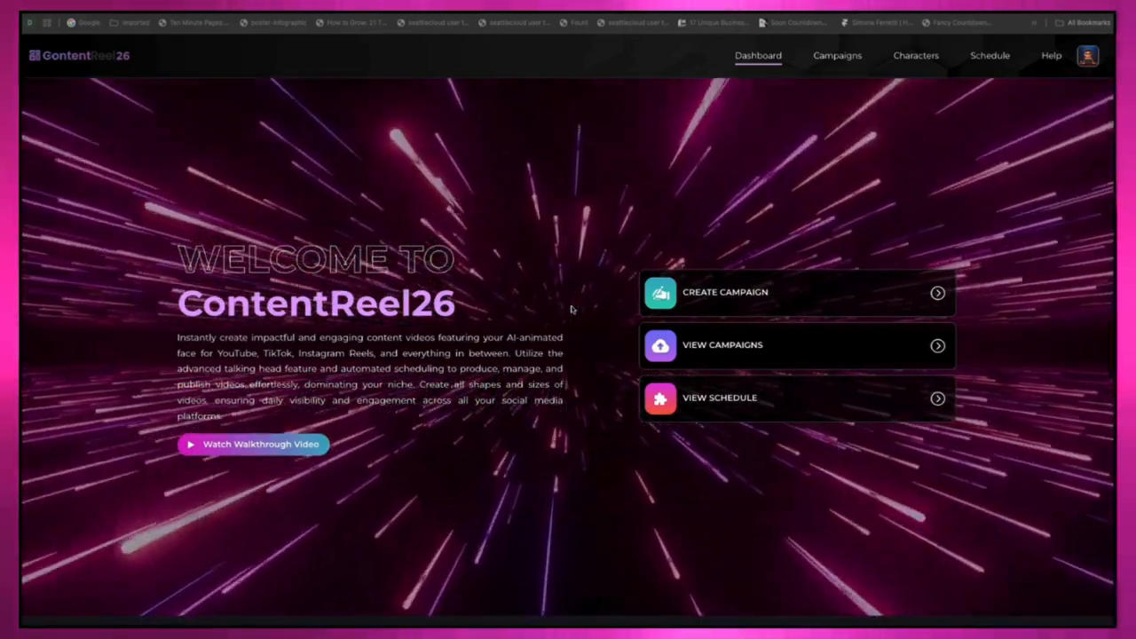
Step: Create a new campaign named "weight loss 2" and proceed to its video set form
{"action": "scroll", "coordinate": [571, 309], "scroll_direction": "down", "scroll_amount": 1}
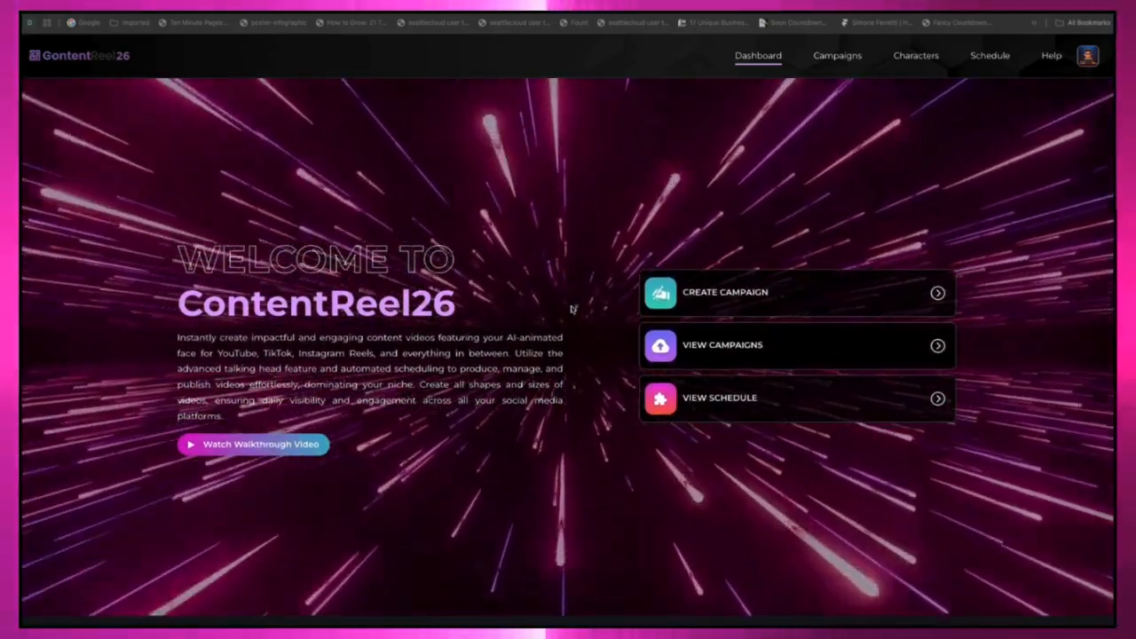
{"action": "scroll", "coordinate": [571, 308], "scroll_direction": "down", "scroll_amount": 1}
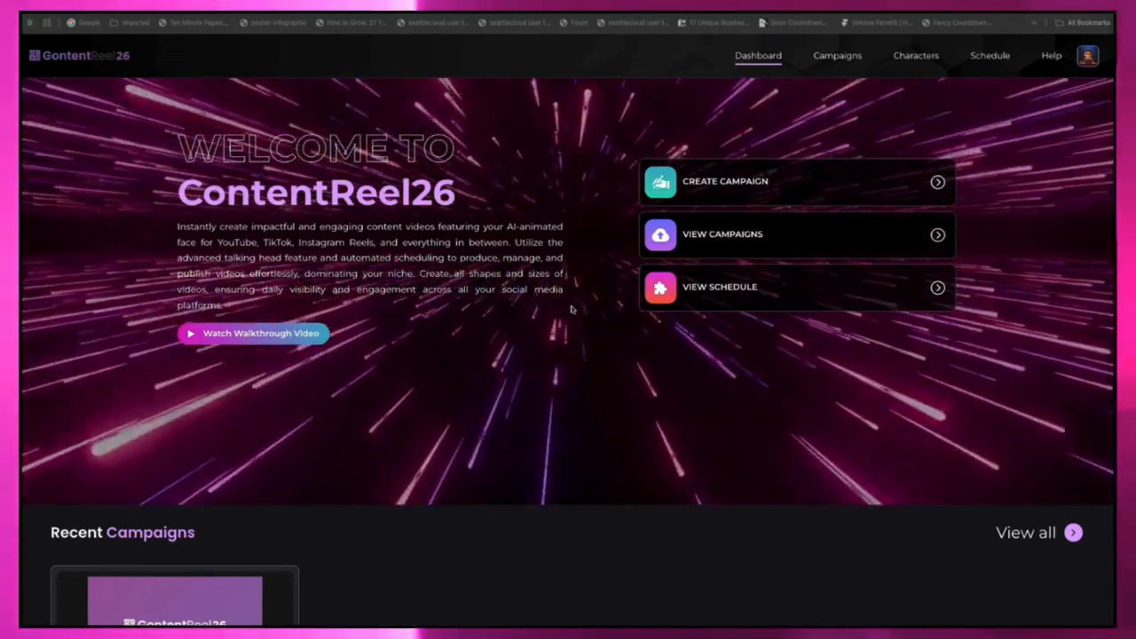
{"action": "scroll", "coordinate": [571, 309], "scroll_direction": "up", "scroll_amount": 2}
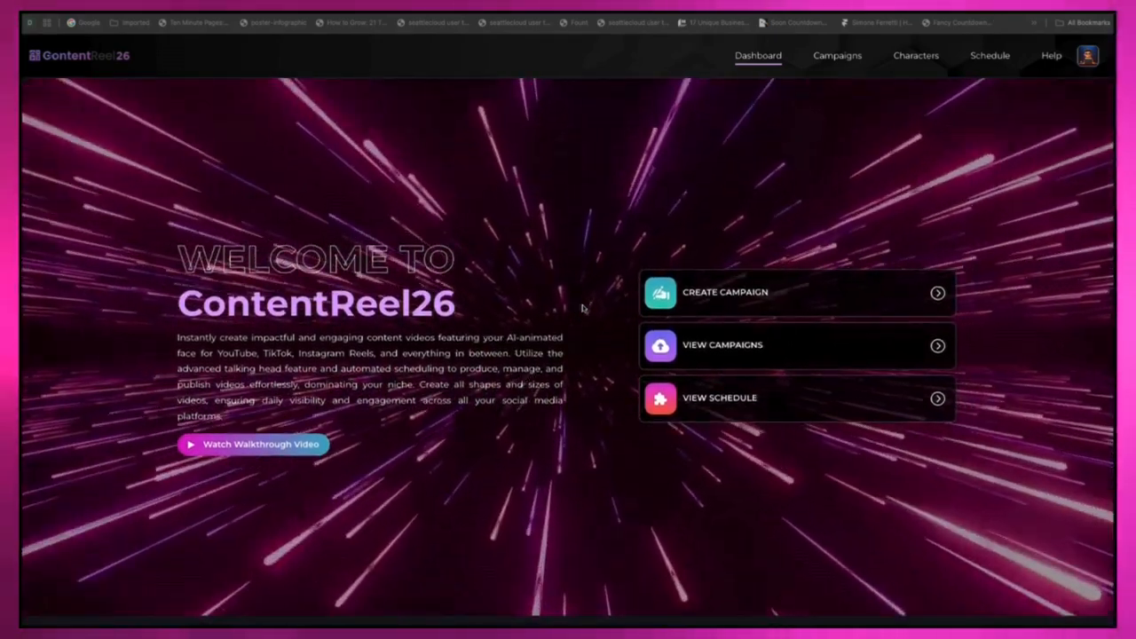
{"action": "left_click", "coordinate": [741, 304]}
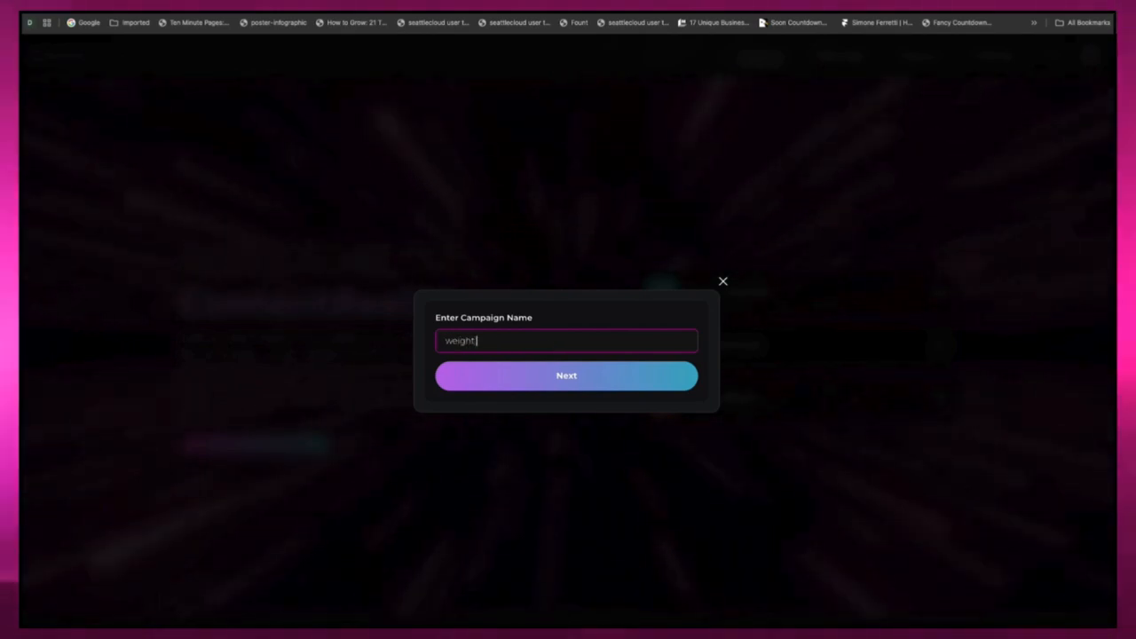
{"action": "type", "text": "weight loss 2"}
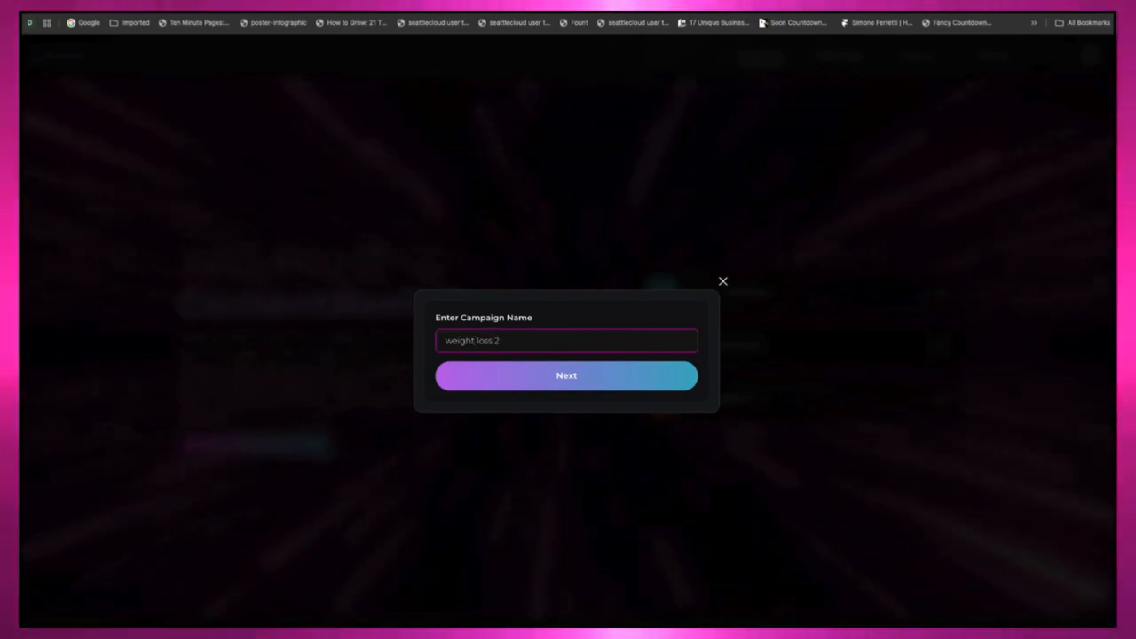
{"action": "left_click", "coordinate": [559, 386]}
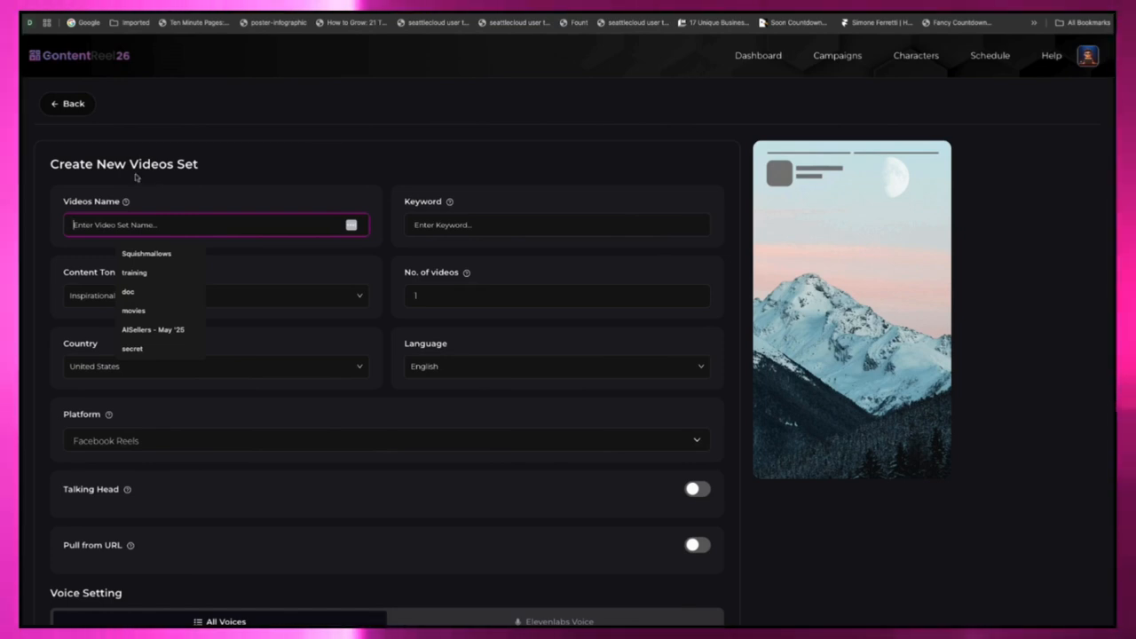
{"action": "left_click", "coordinate": [256, 440]}
{"action": "scroll", "coordinate": [151, 503], "scroll_direction": "up", "scroll_amount": 3}
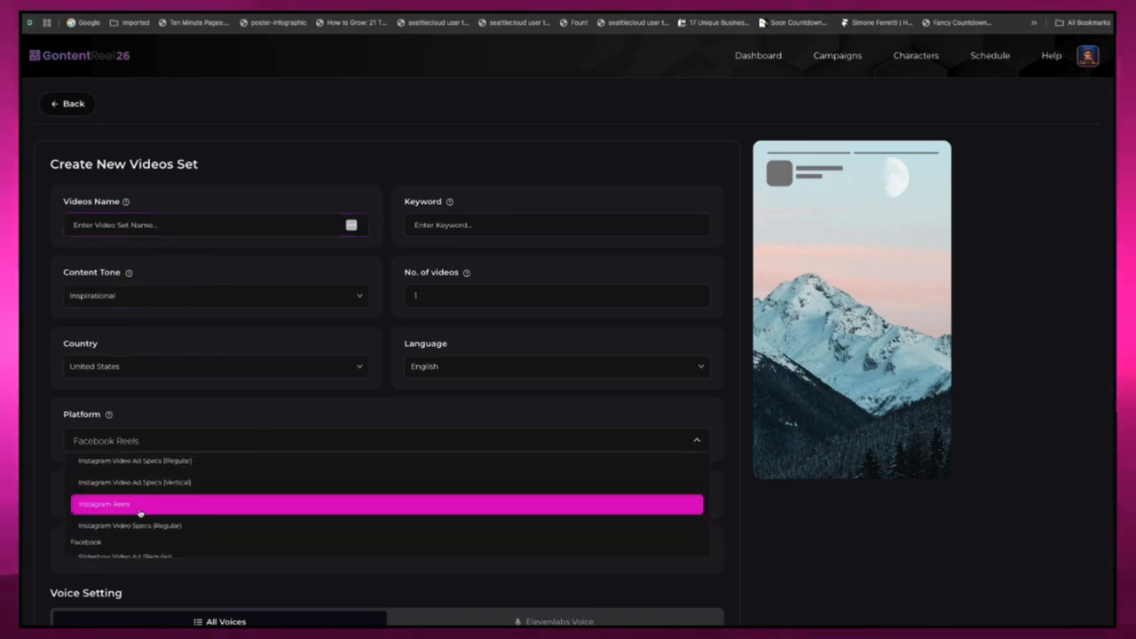
{"action": "scroll", "coordinate": [139, 513], "scroll_direction": "up", "scroll_amount": 2}
{"action": "scroll", "coordinate": [140, 513], "scroll_direction": "up", "scroll_amount": 3}
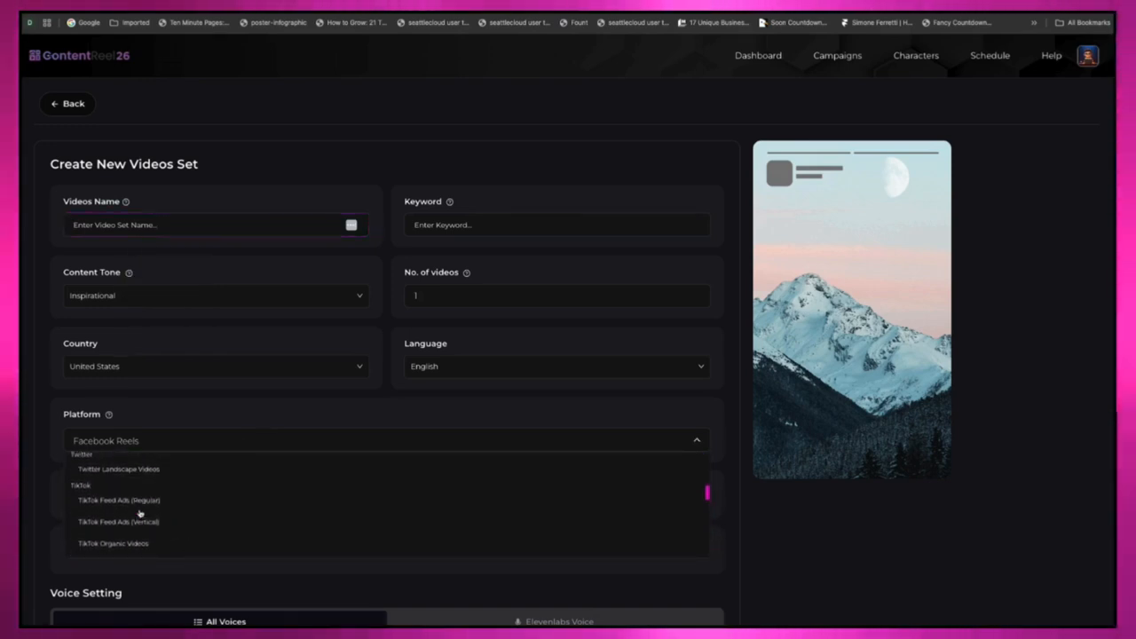
{"action": "left_click", "coordinate": [251, 184]}
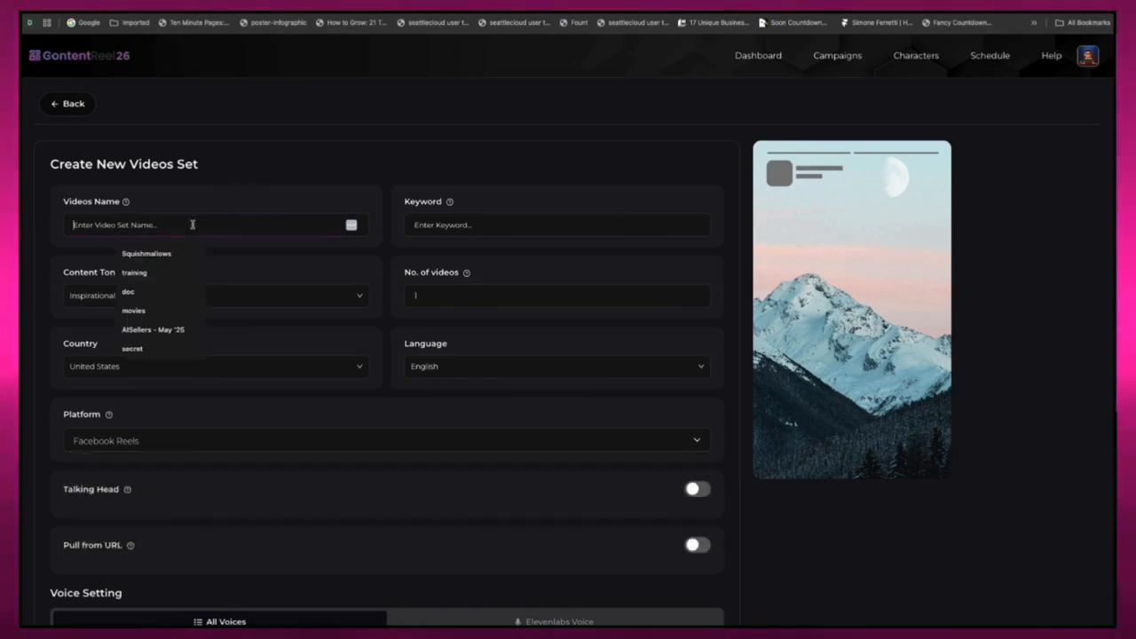
Step: Name the video set "instagram" and set its keyword to "weight loss"
{"action": "type", "text": "instagram"}
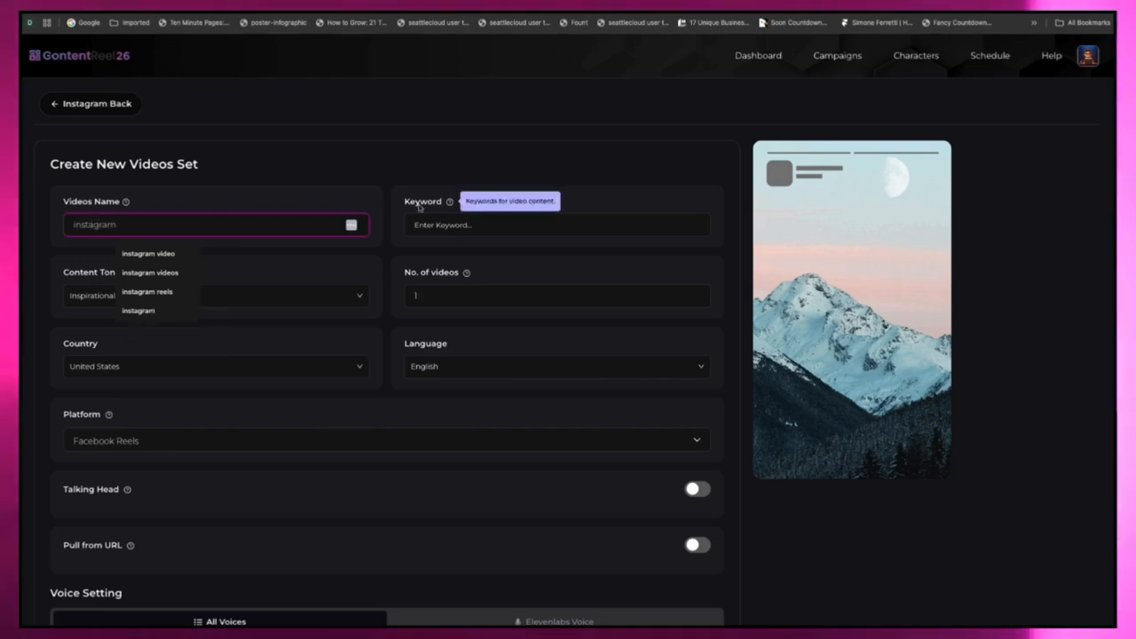
{"action": "left_click", "coordinate": [484, 221]}
{"action": "type", "text": "weight"}
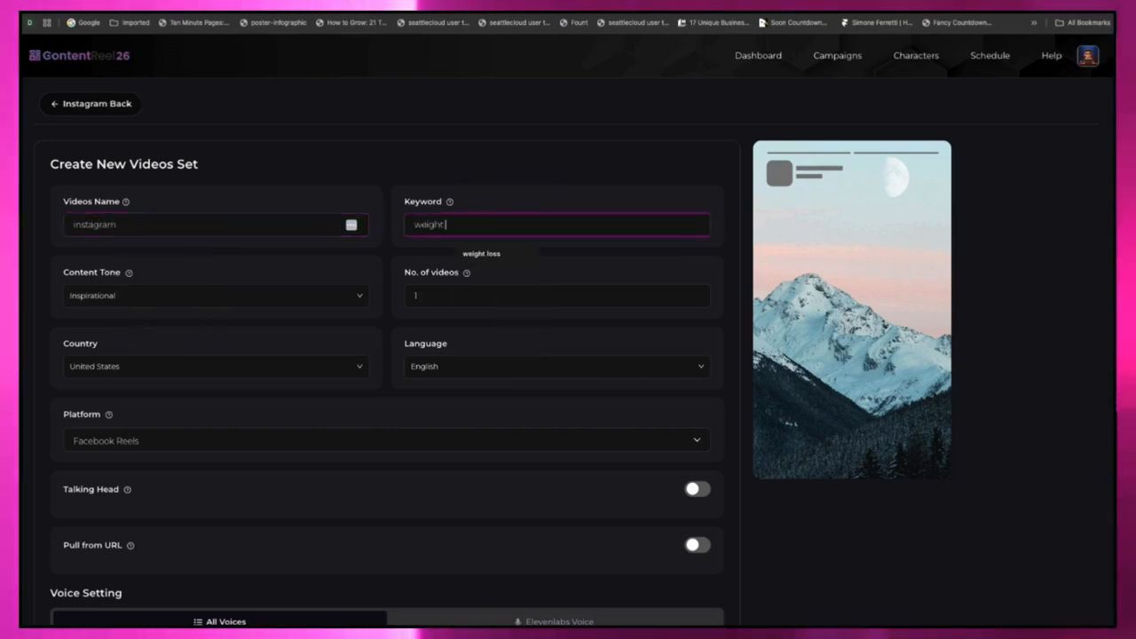
{"action": "type", "text": " loss"}
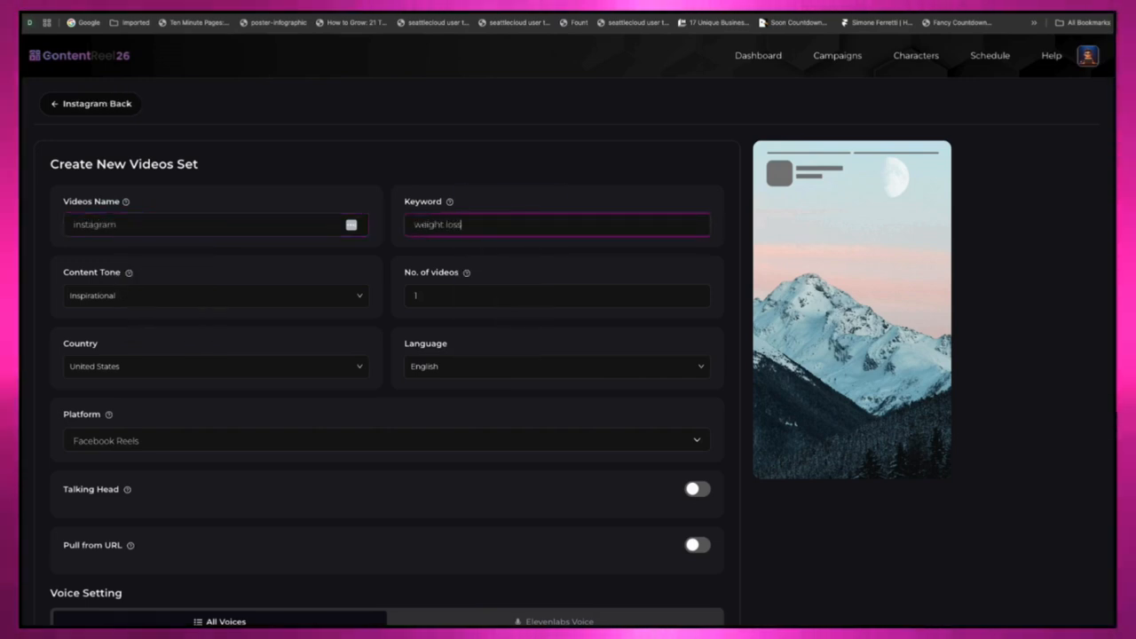
Step: Set the content tone to Educational and the number of videos to 3
{"action": "left_click", "coordinate": [320, 293]}
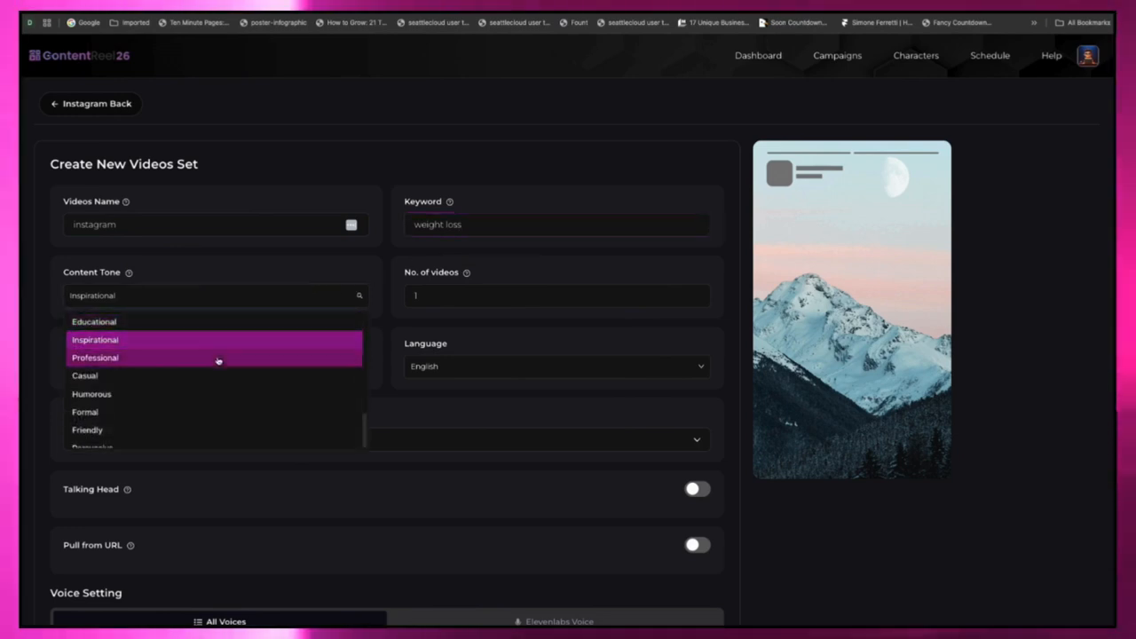
{"action": "scroll", "coordinate": [217, 383], "scroll_direction": "down", "scroll_amount": 2}
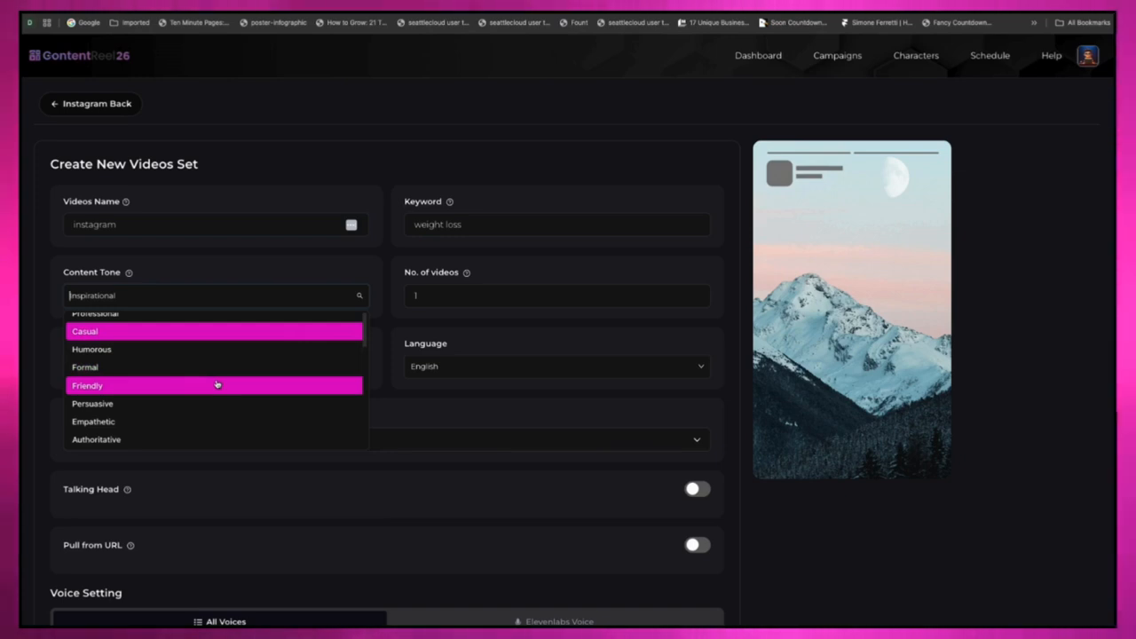
{"action": "scroll", "coordinate": [216, 383], "scroll_direction": "up", "scroll_amount": 2}
{"action": "left_click", "coordinate": [229, 263]}
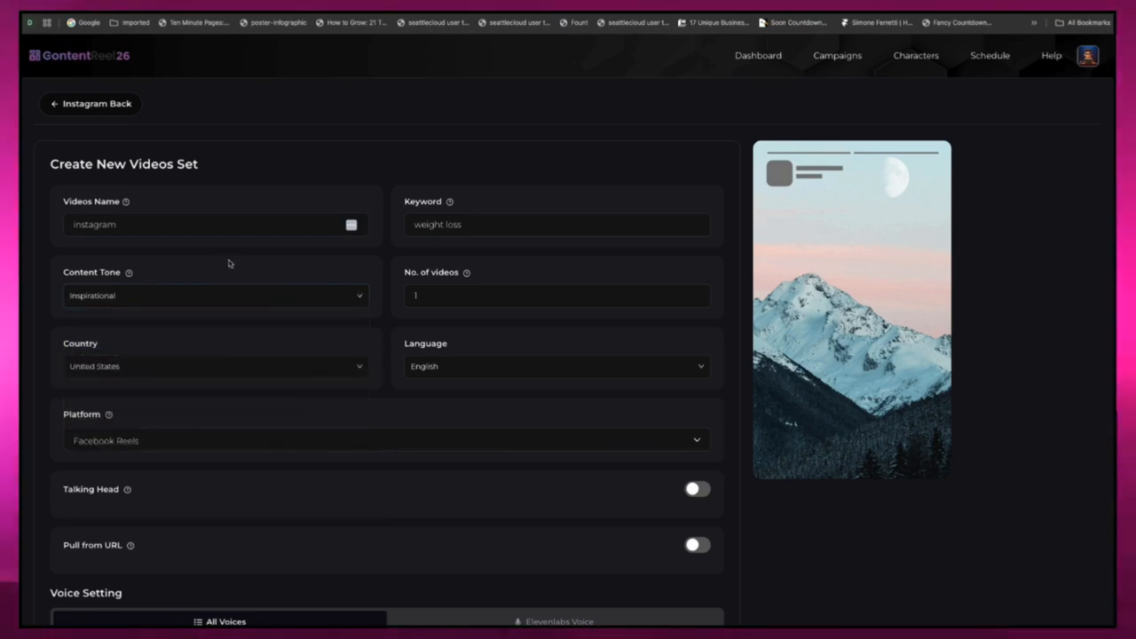
{"action": "left_click", "coordinate": [209, 291]}
{"action": "left_click", "coordinate": [183, 297]}
{"action": "left_click", "coordinate": [182, 296]}
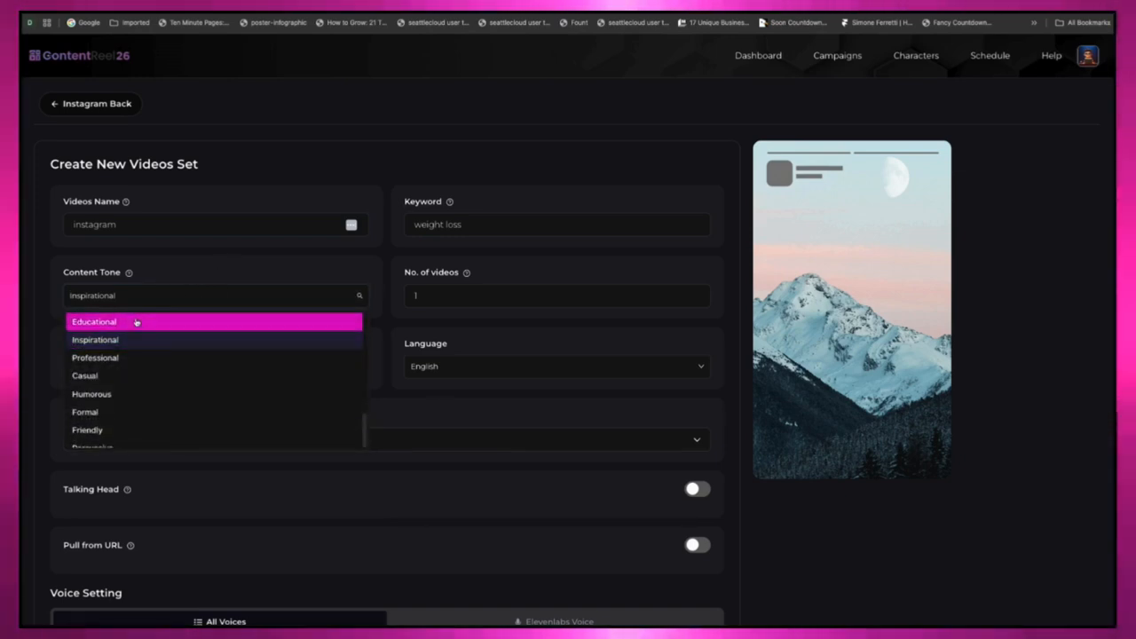
{"action": "left_click", "coordinate": [136, 322]}
{"action": "key", "text": "BackSpace"}
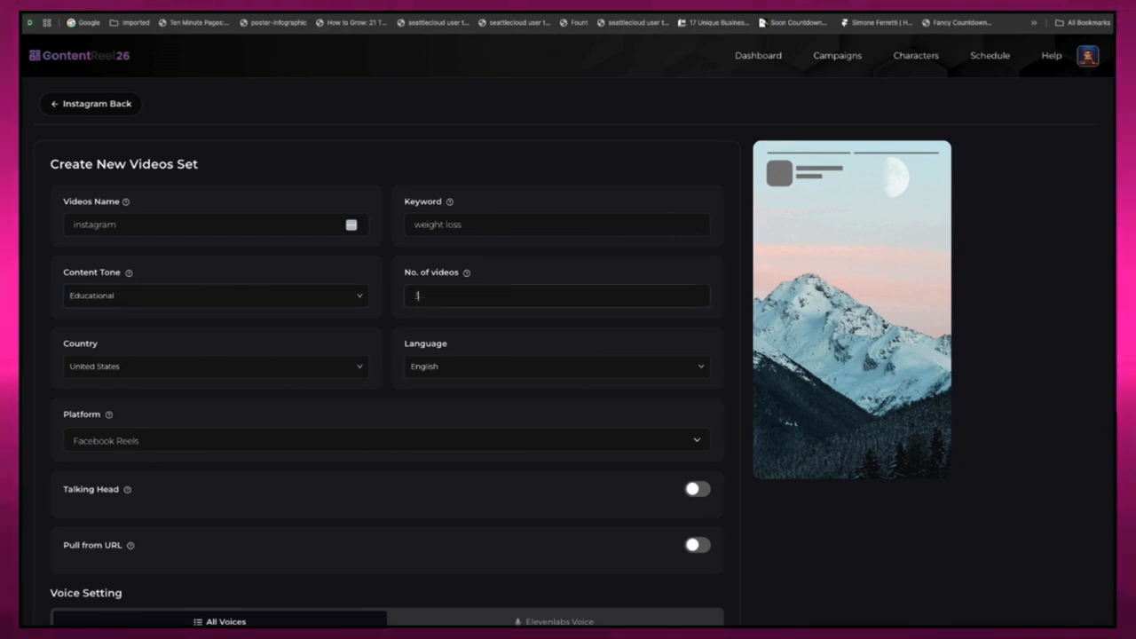
{"action": "type", "text": "3"}
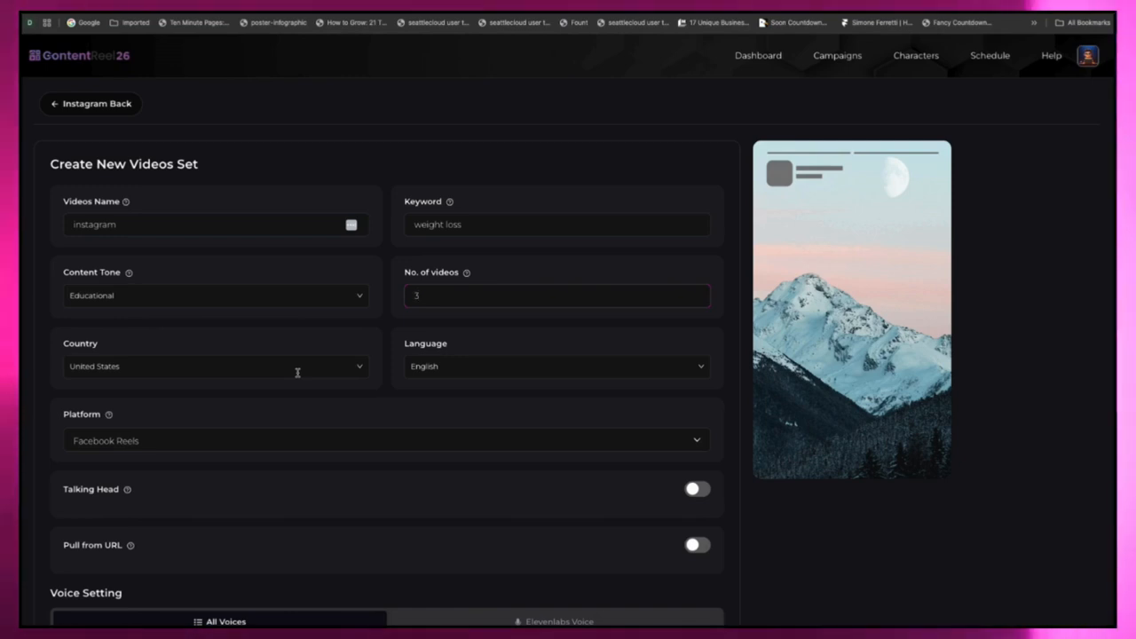
{"action": "left_click", "coordinate": [538, 360]}
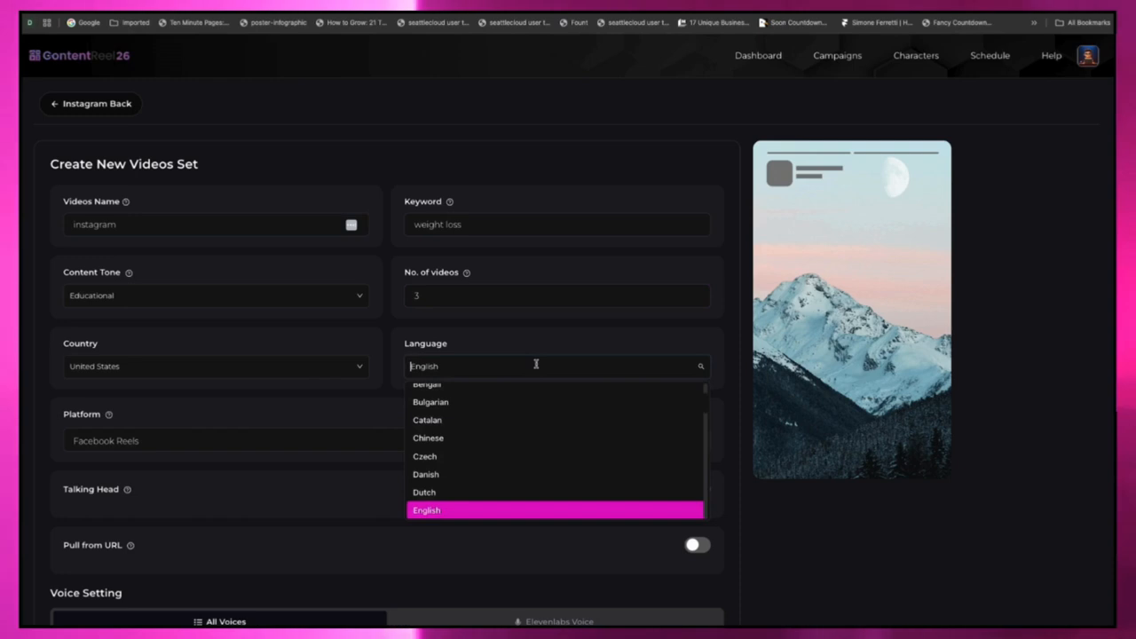
{"action": "scroll", "coordinate": [520, 454], "scroll_direction": "up", "scroll_amount": 3}
{"action": "scroll", "coordinate": [522, 454], "scroll_direction": "down", "scroll_amount": 10}
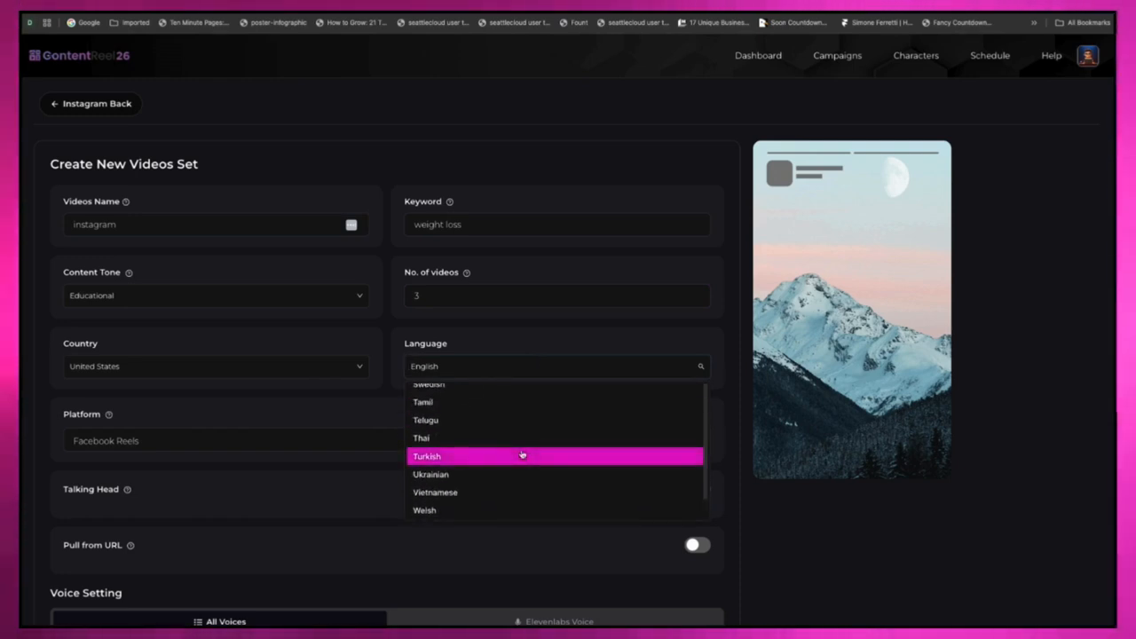
{"action": "left_click", "coordinate": [375, 407]}
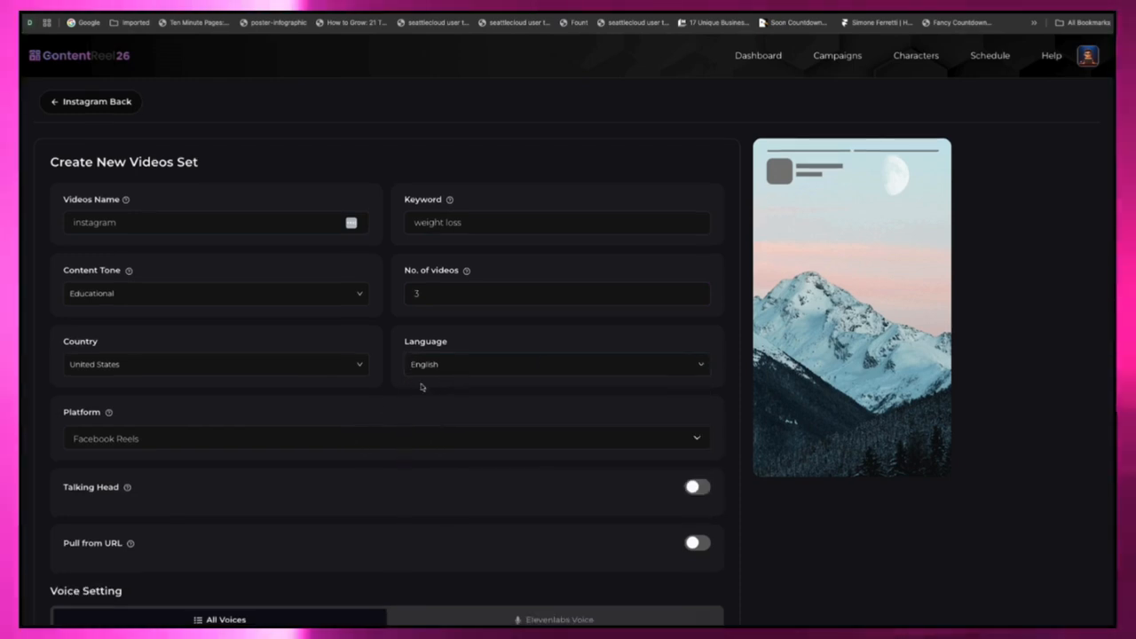
Step: Set the video set's platform to Instagram Reels
{"action": "left_click", "coordinate": [308, 441]}
{"action": "scroll", "coordinate": [213, 507], "scroll_direction": "down", "scroll_amount": 4}
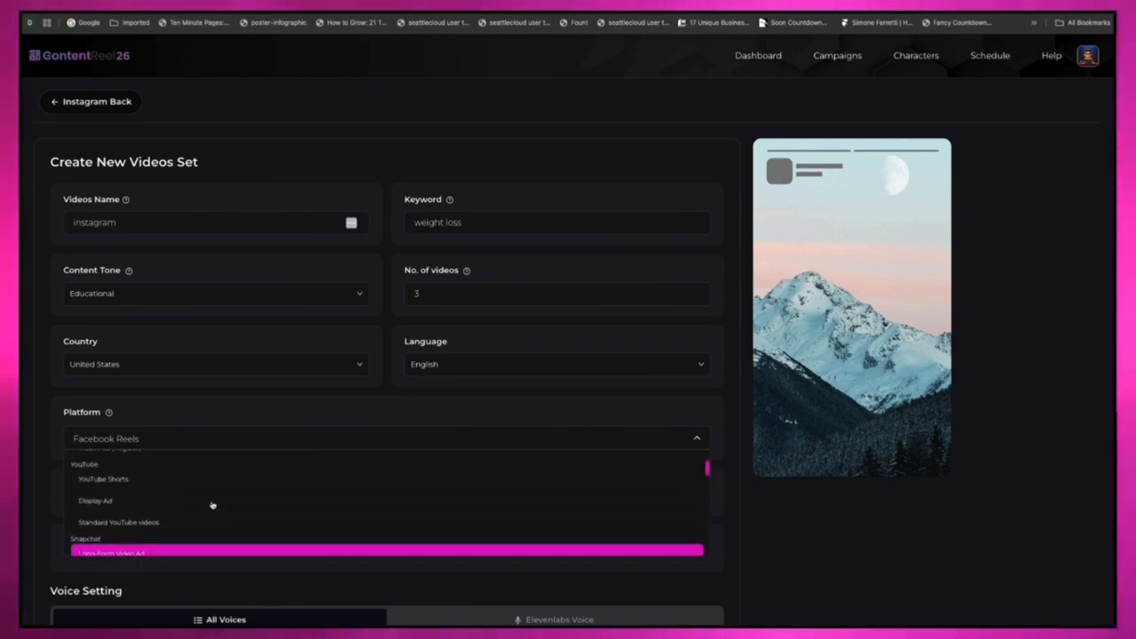
{"action": "scroll", "coordinate": [213, 505], "scroll_direction": "down", "scroll_amount": 5}
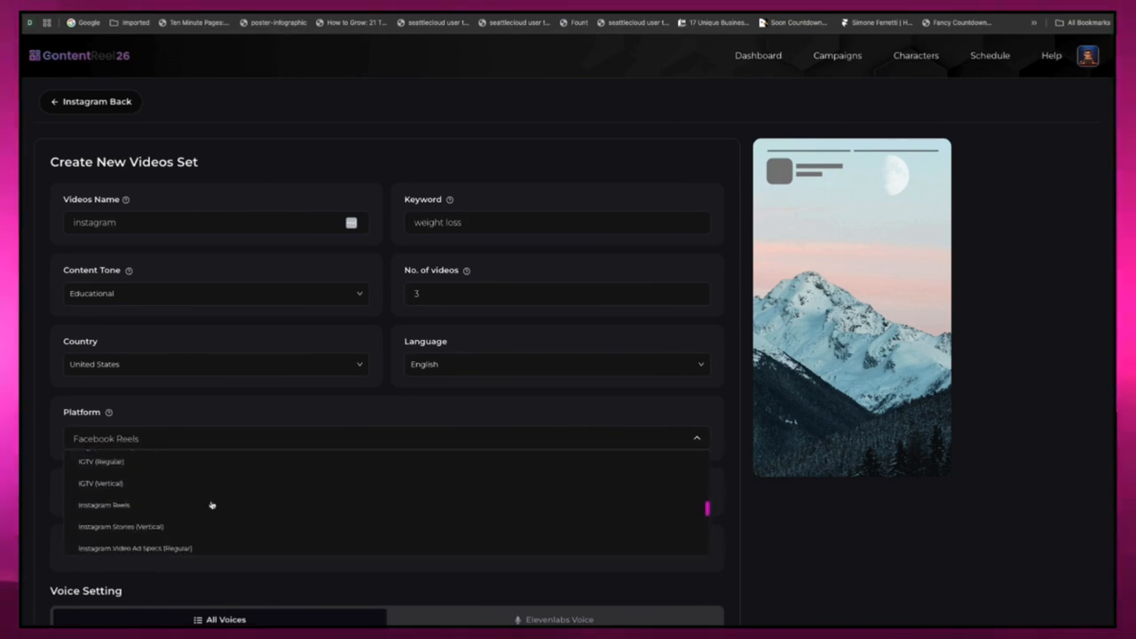
{"action": "left_click", "coordinate": [182, 495]}
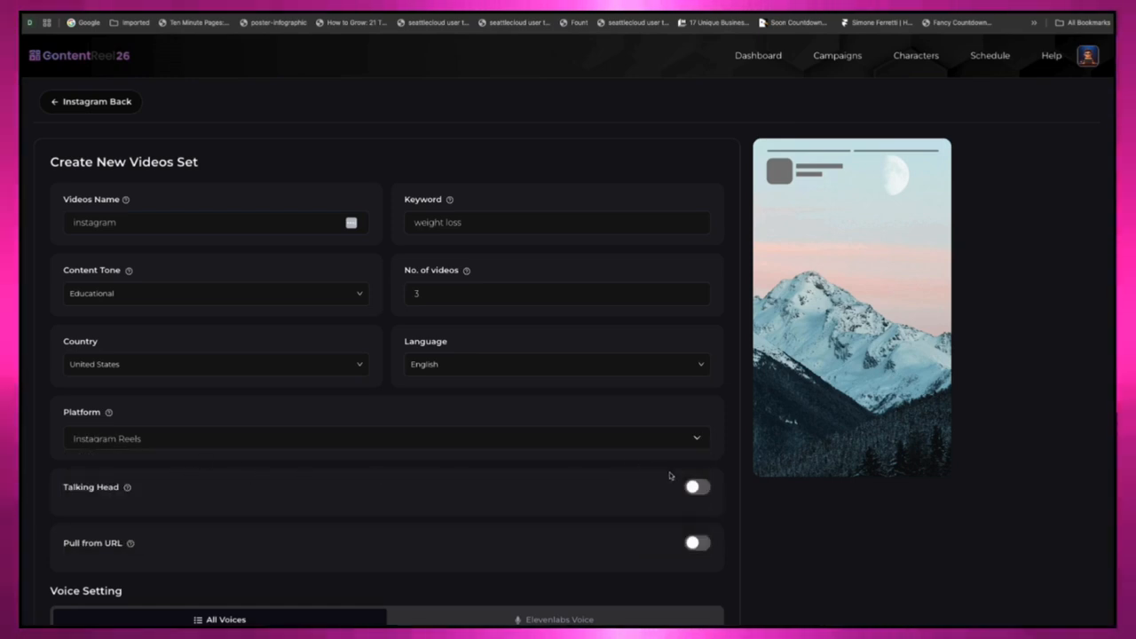
{"action": "left_click", "coordinate": [697, 488]}
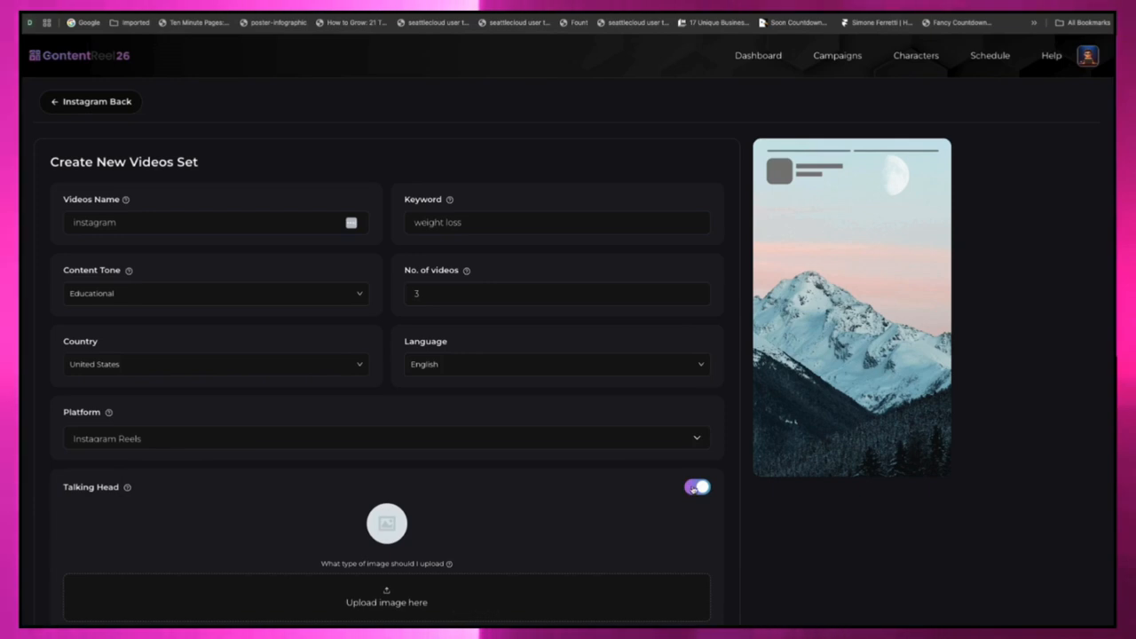
{"action": "scroll", "coordinate": [502, 503], "scroll_direction": "down", "scroll_amount": 3}
{"action": "left_click", "coordinate": [453, 502]}
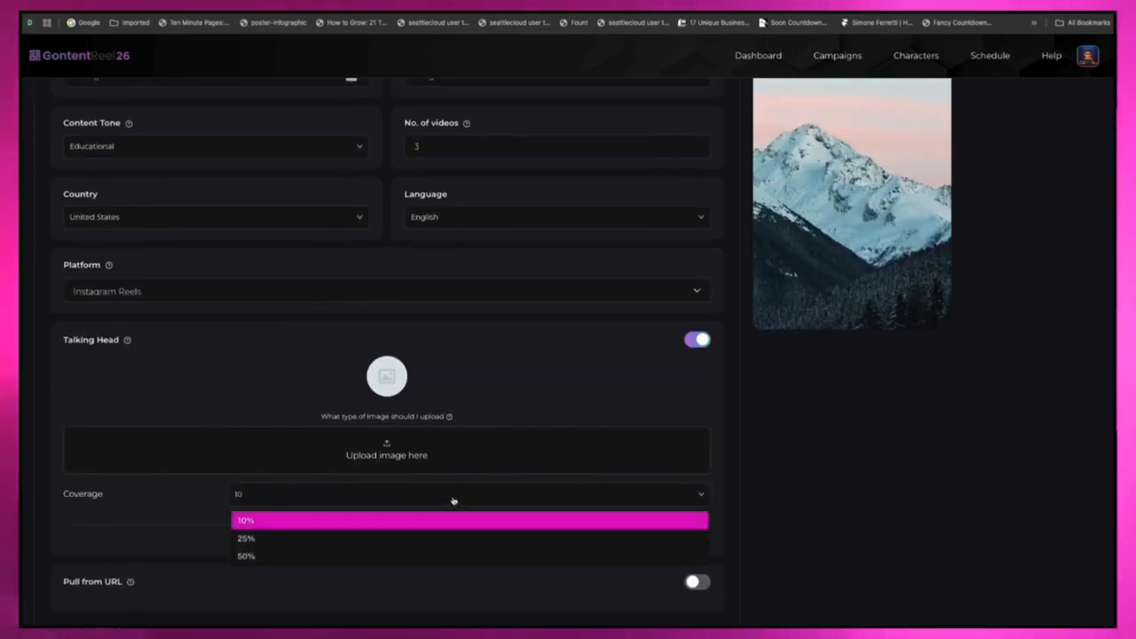
{"action": "scroll", "coordinate": [399, 552], "scroll_direction": "down", "scroll_amount": 1}
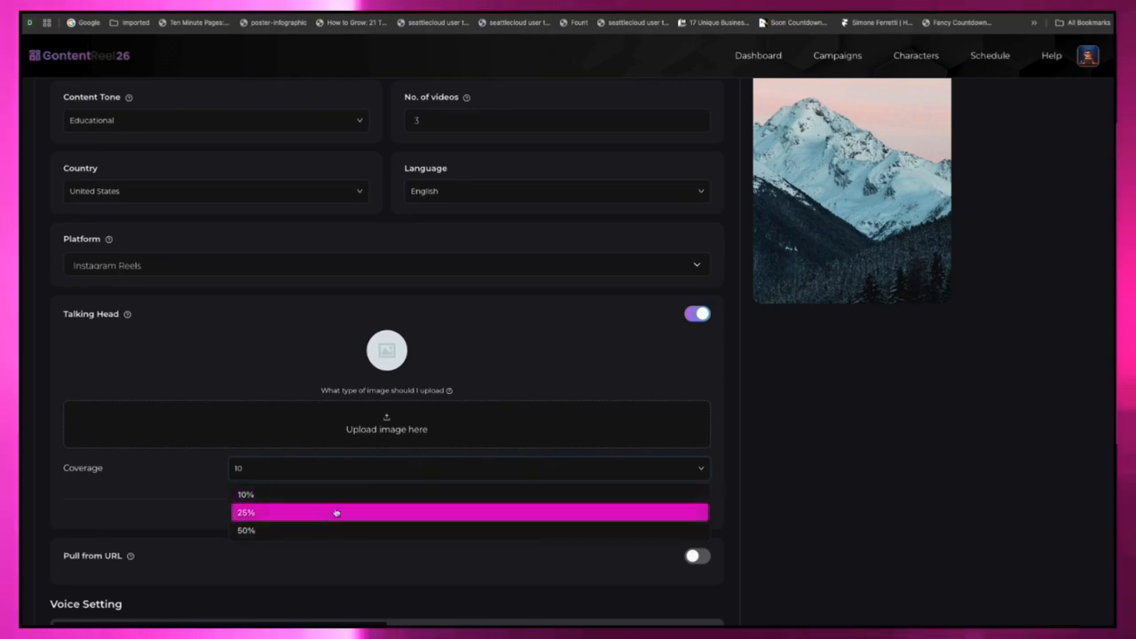
{"action": "left_click", "coordinate": [533, 383]}
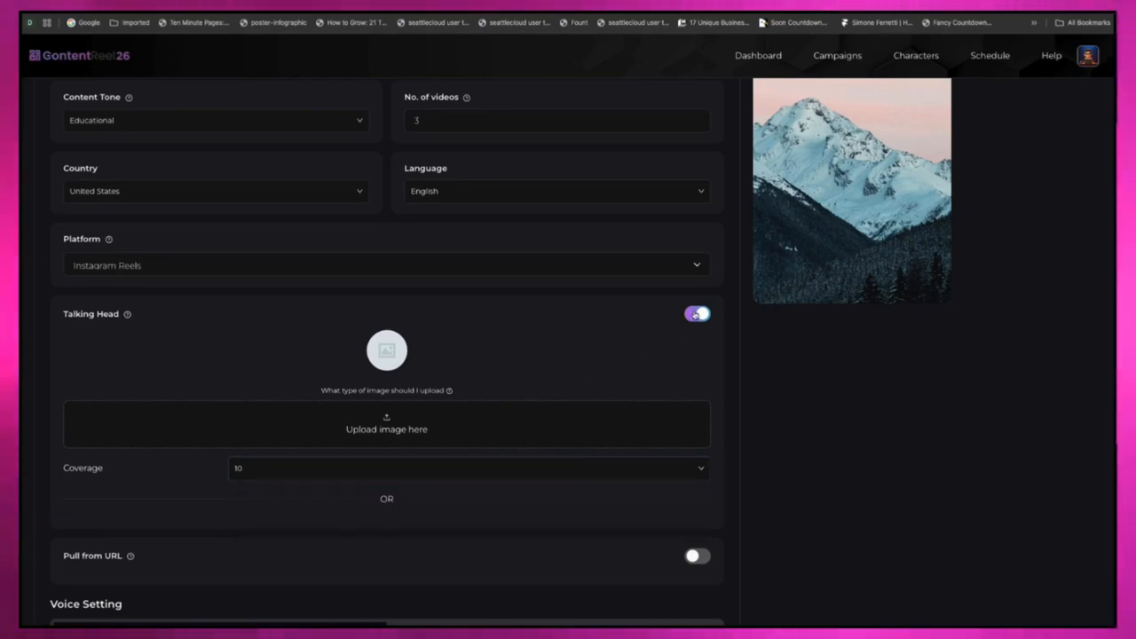
{"action": "left_click", "coordinate": [696, 315]}
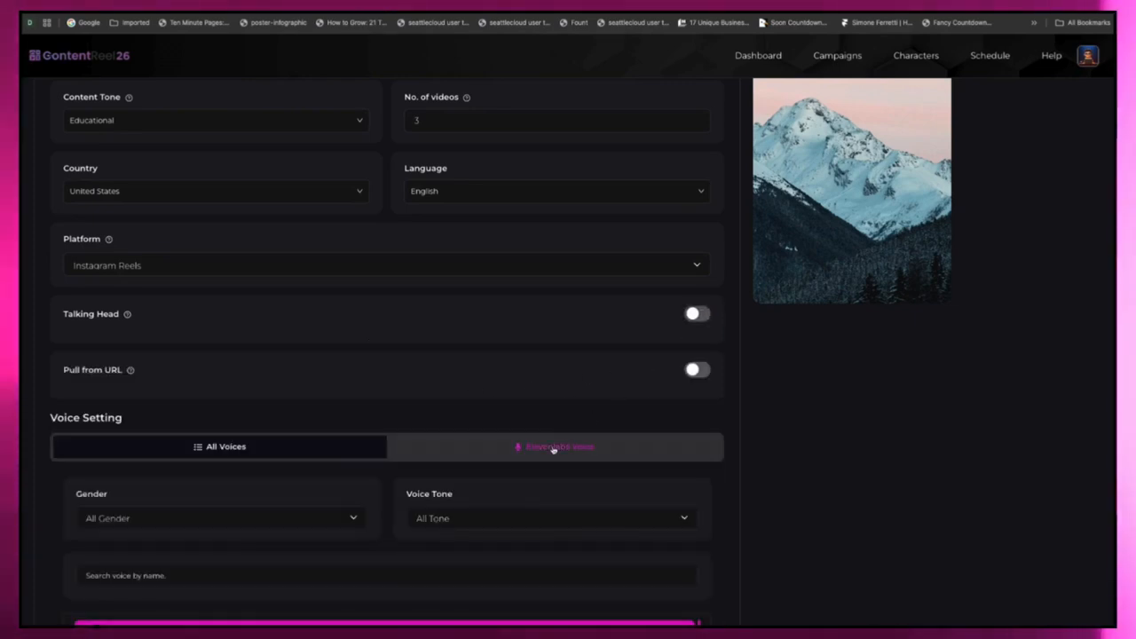
{"action": "left_click", "coordinate": [699, 371]}
{"action": "left_click", "coordinate": [403, 423]}
{"action": "type", "text": "ht"}
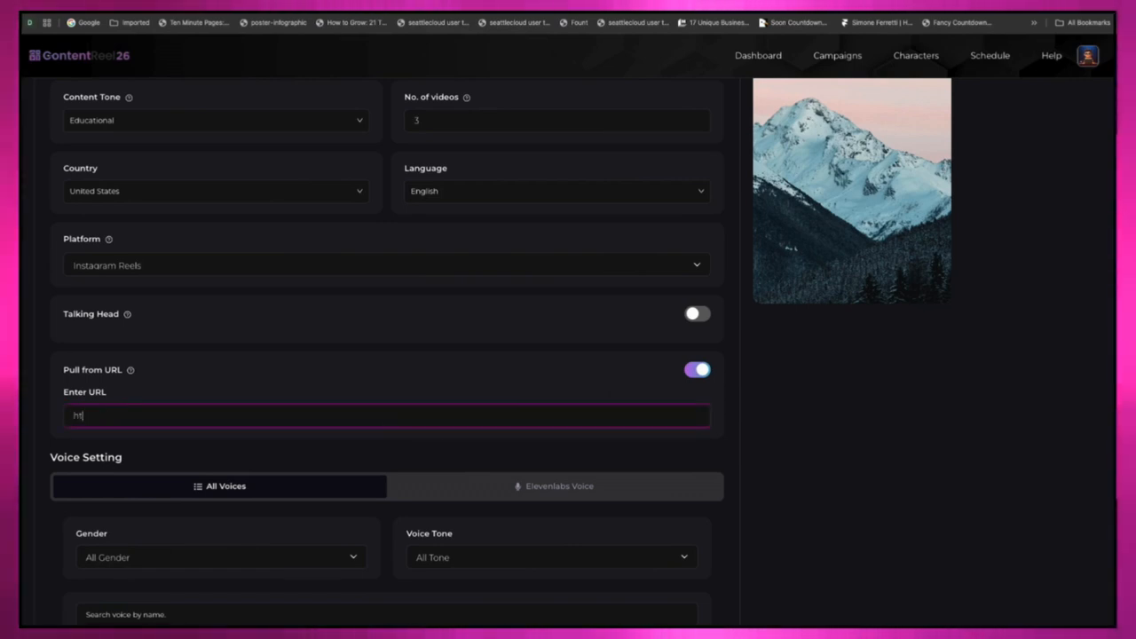
{"action": "type", "text": "tps://www.domain"}
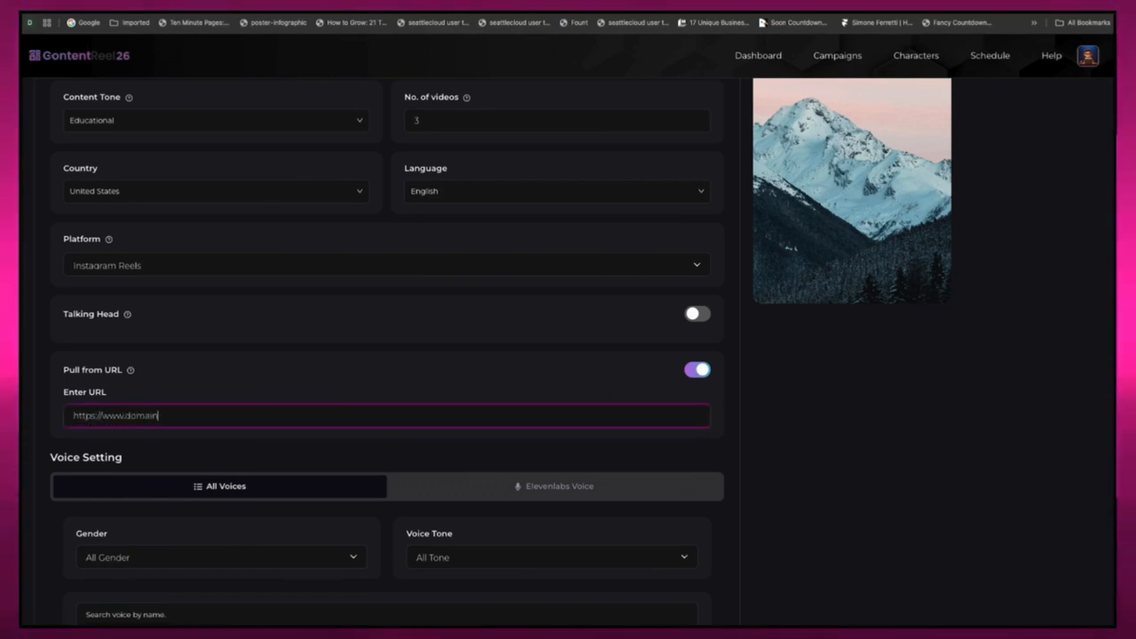
{"action": "type", "text": ".com"}
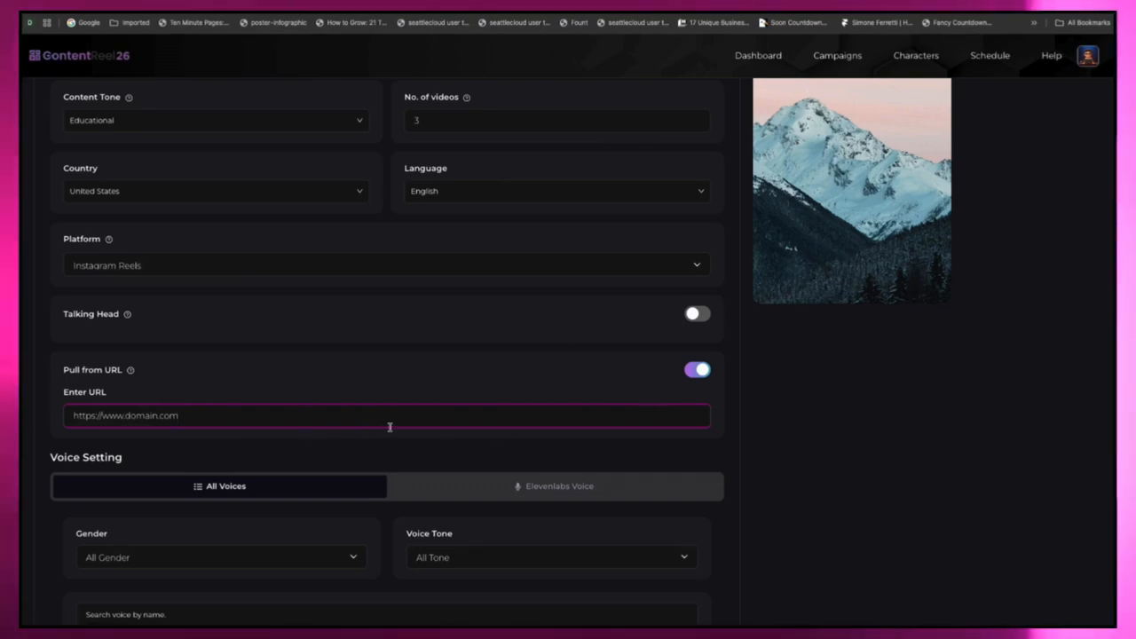
Step: Review the voice settings, including the All Voices list, the Elevenlabs option and the gender and tone filters
{"action": "scroll", "coordinate": [424, 456], "scroll_direction": "down", "scroll_amount": 2}
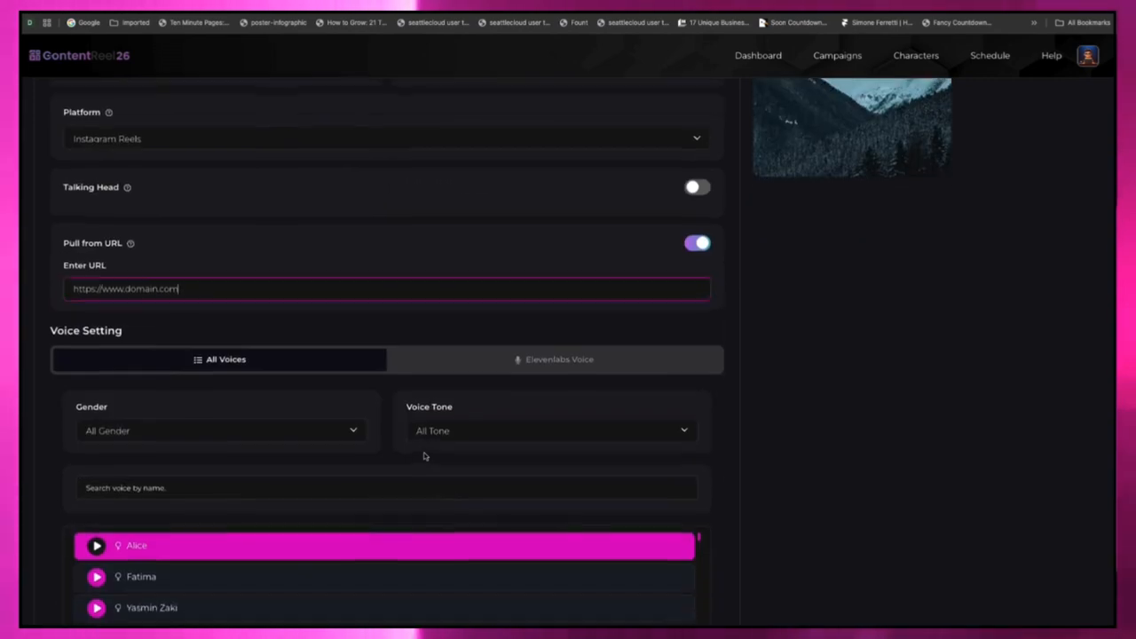
{"action": "left_click", "coordinate": [508, 359]}
{"action": "left_click", "coordinate": [271, 429]}
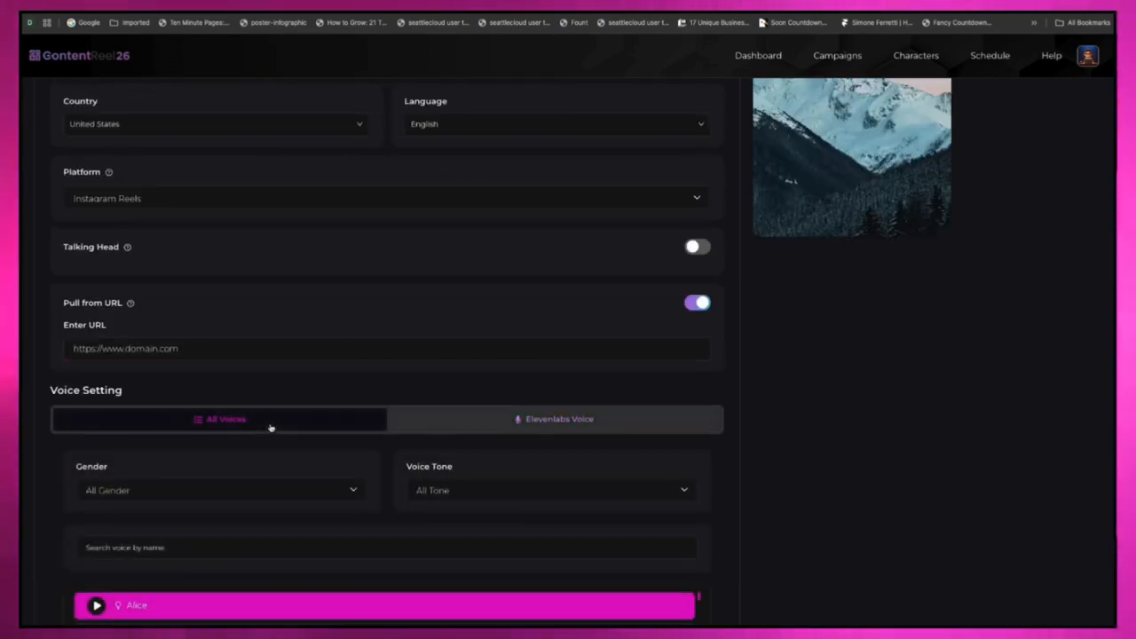
{"action": "scroll", "coordinate": [321, 491], "scroll_direction": "down", "scroll_amount": 1}
{"action": "scroll", "coordinate": [321, 491], "scroll_direction": "down", "scroll_amount": 2}
{"action": "scroll", "coordinate": [287, 525], "scroll_direction": "down", "scroll_amount": 5}
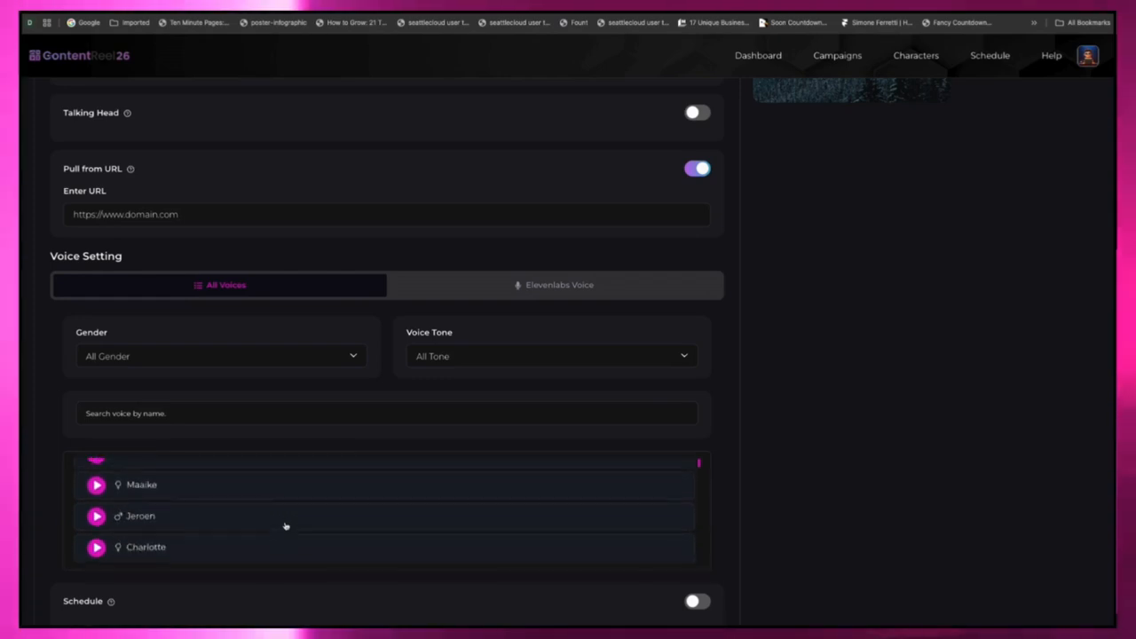
{"action": "scroll", "coordinate": [285, 525], "scroll_direction": "down", "scroll_amount": 3}
{"action": "left_click", "coordinate": [355, 357]}
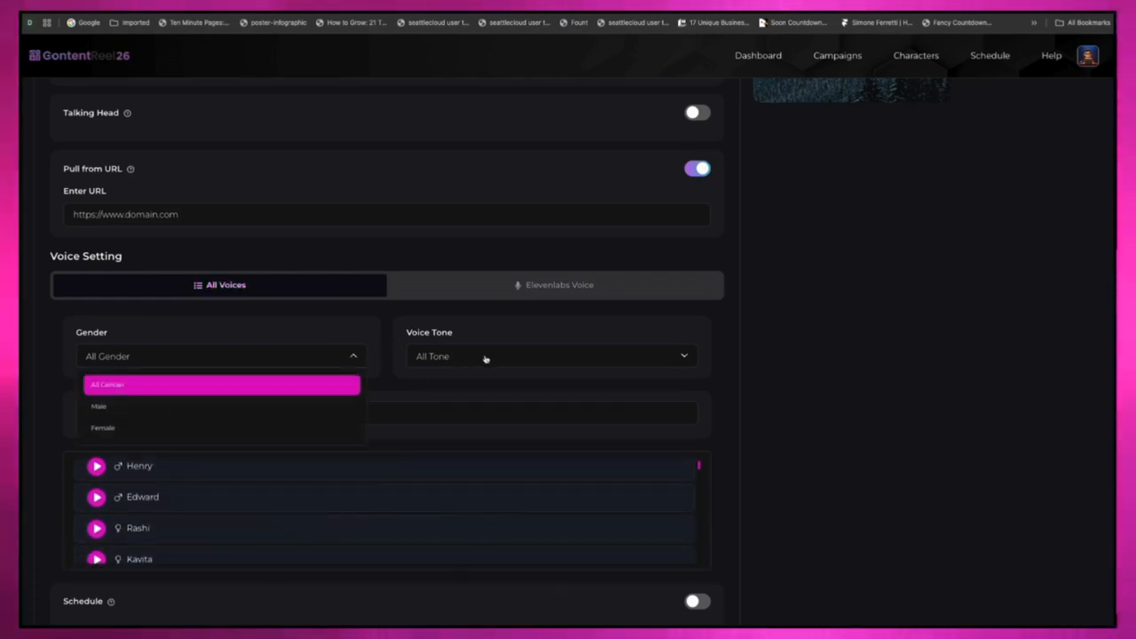
{"action": "left_click", "coordinate": [489, 360]}
{"action": "scroll", "coordinate": [432, 431], "scroll_direction": "down", "scroll_amount": 1}
{"action": "left_click", "coordinate": [387, 326]}
{"action": "scroll", "coordinate": [497, 568], "scroll_direction": "down", "scroll_amount": 1}
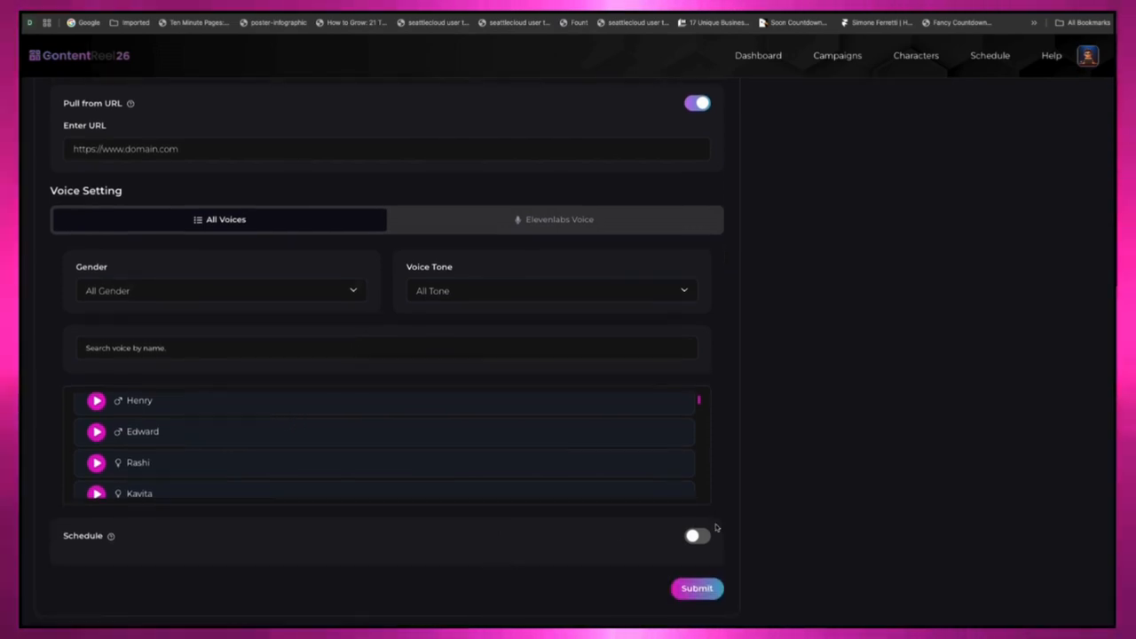
Step: Try scheduling the video set with AI Schedule, check its frequency choices, and switch scheduling back off
{"action": "left_click", "coordinate": [697, 536]}
{"action": "scroll", "coordinate": [705, 537], "scroll_direction": "down", "scroll_amount": 2}
{"action": "scroll", "coordinate": [704, 537], "scroll_direction": "down", "scroll_amount": 1}
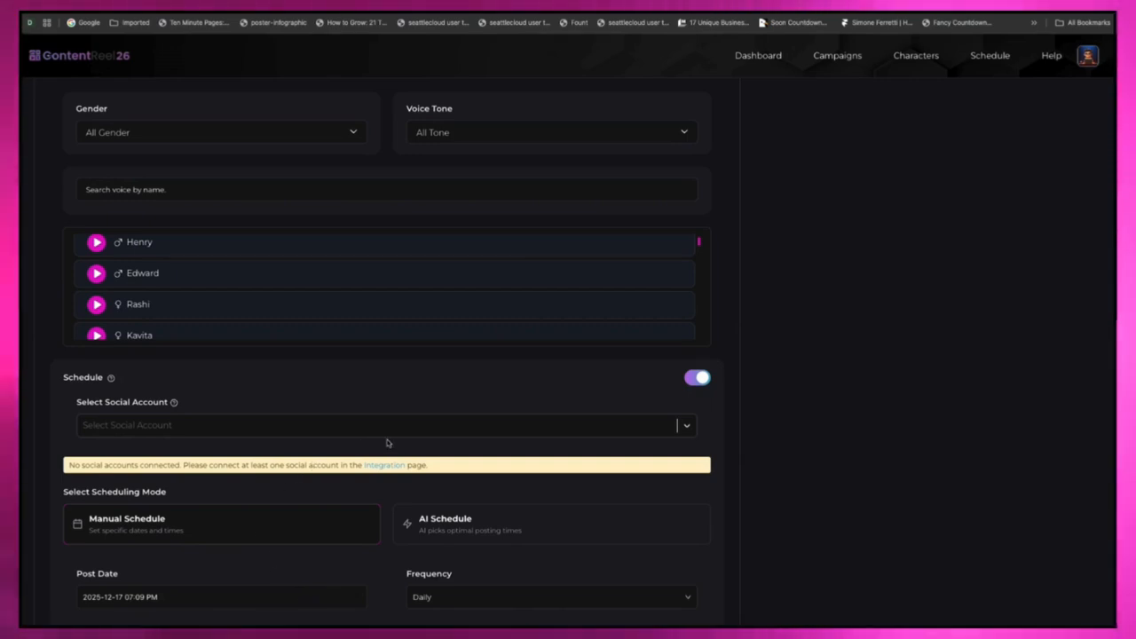
{"action": "left_click", "coordinate": [477, 530]}
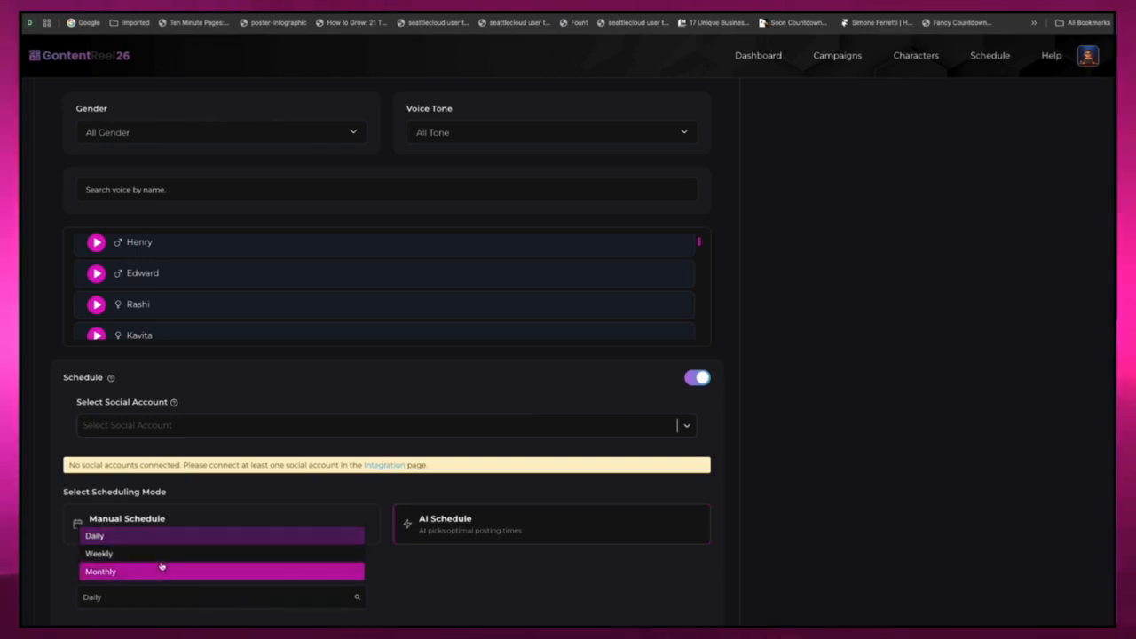
{"action": "left_click", "coordinate": [415, 615]}
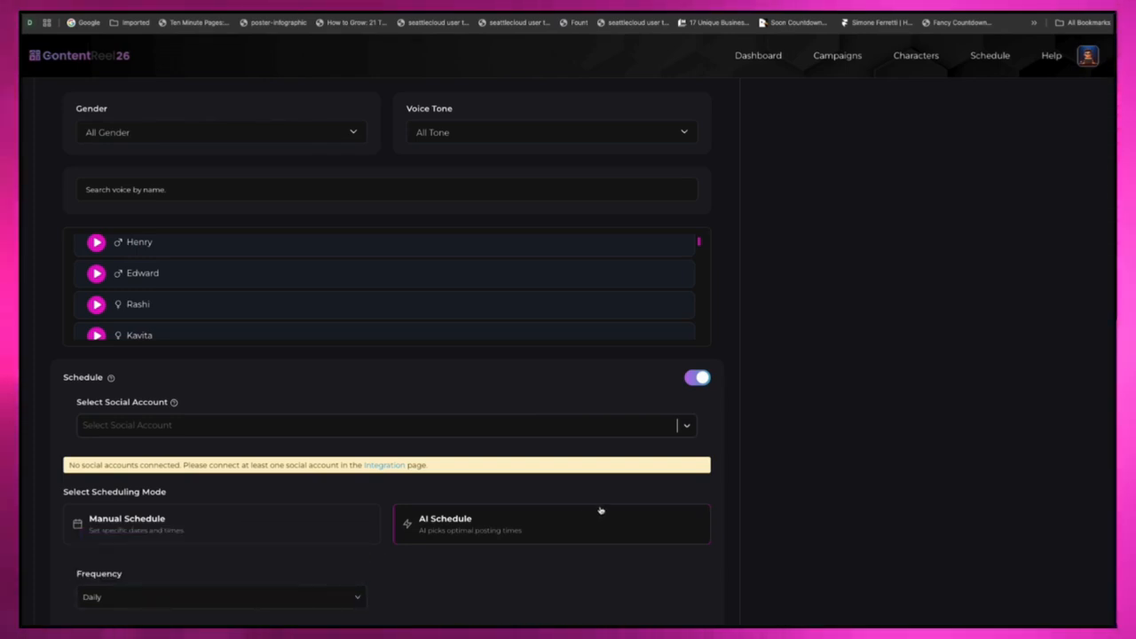
{"action": "left_click", "coordinate": [697, 378]}
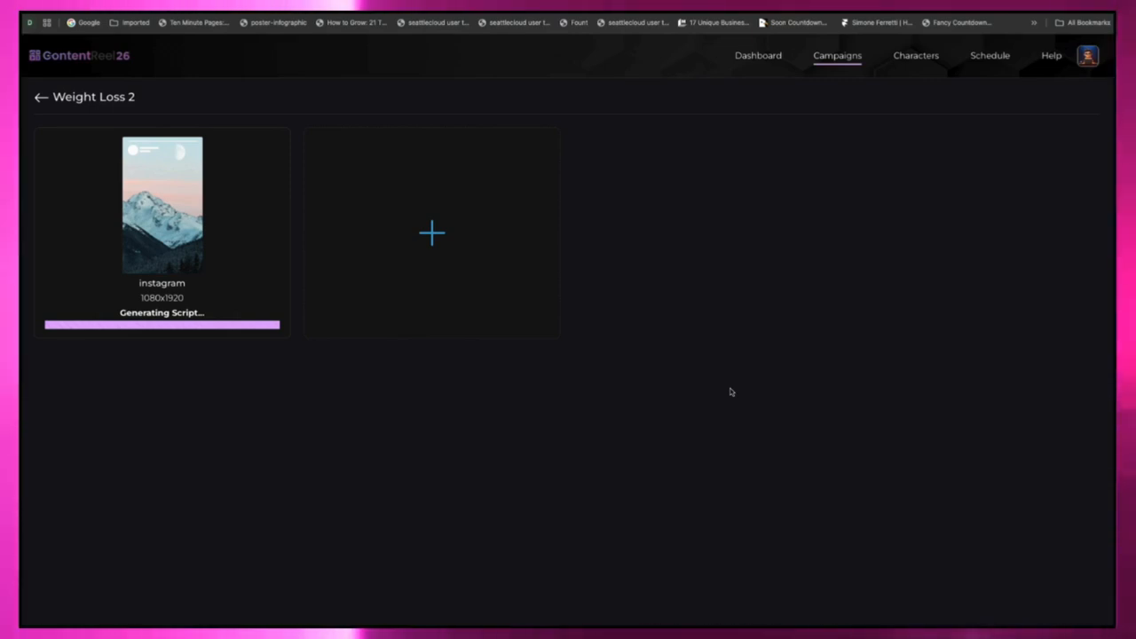
Step: Start a new character by upload and choose the portrait screenshot image from the Photos folder
{"action": "left_click", "coordinate": [918, 57]}
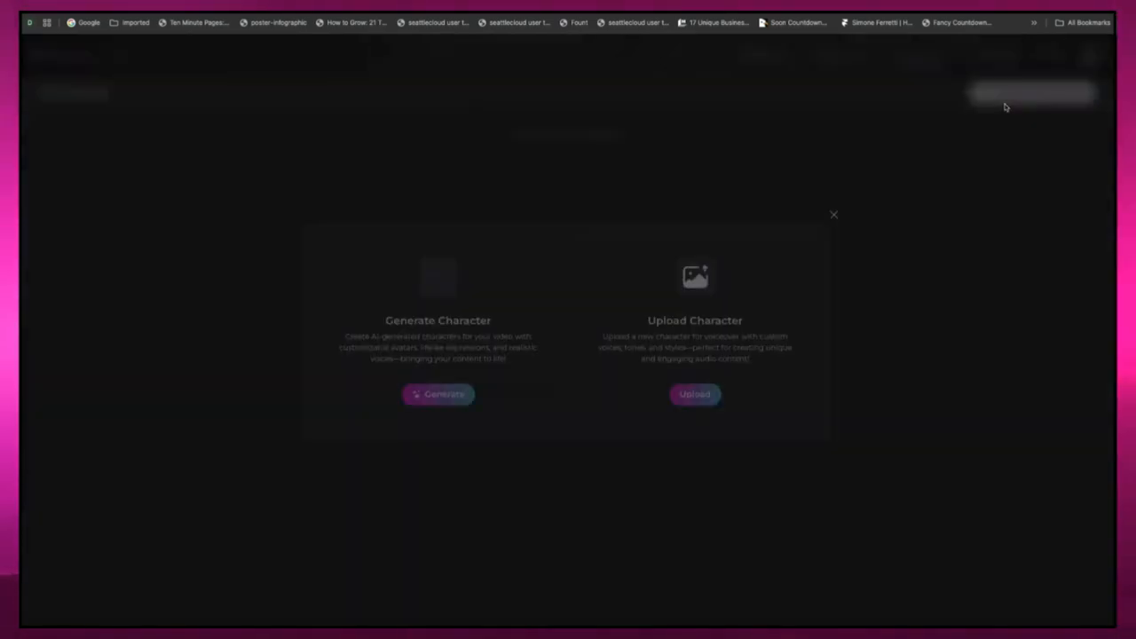
{"action": "left_click", "coordinate": [1005, 100]}
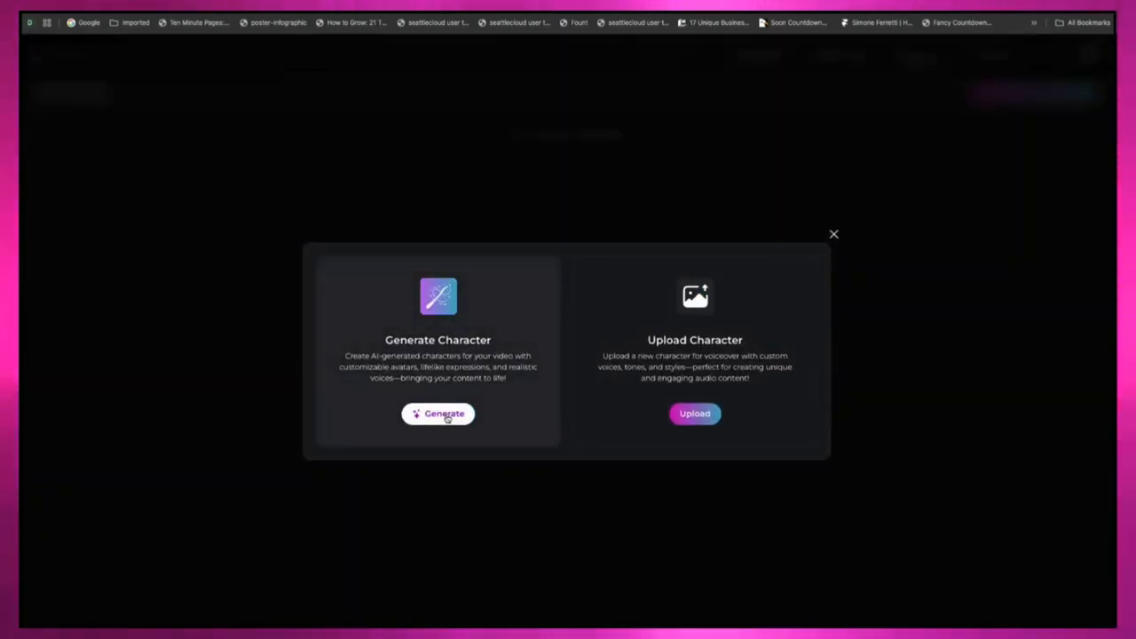
{"action": "left_click", "coordinate": [709, 417]}
{"action": "left_click", "coordinate": [696, 346]}
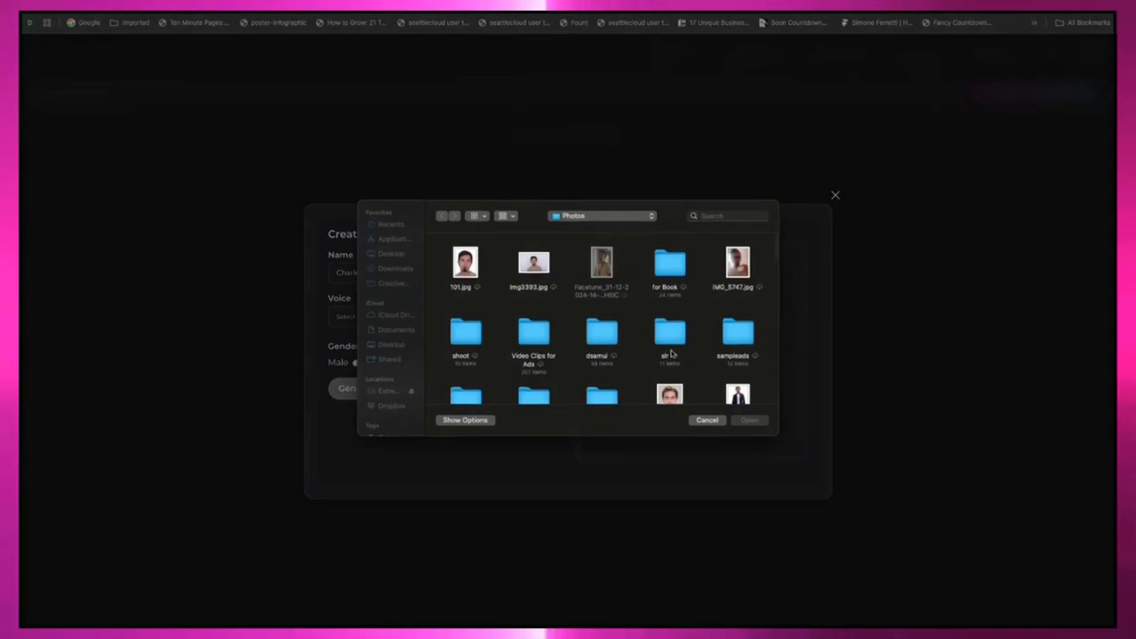
{"action": "scroll", "coordinate": [568, 391], "scroll_direction": "down", "scroll_amount": 3}
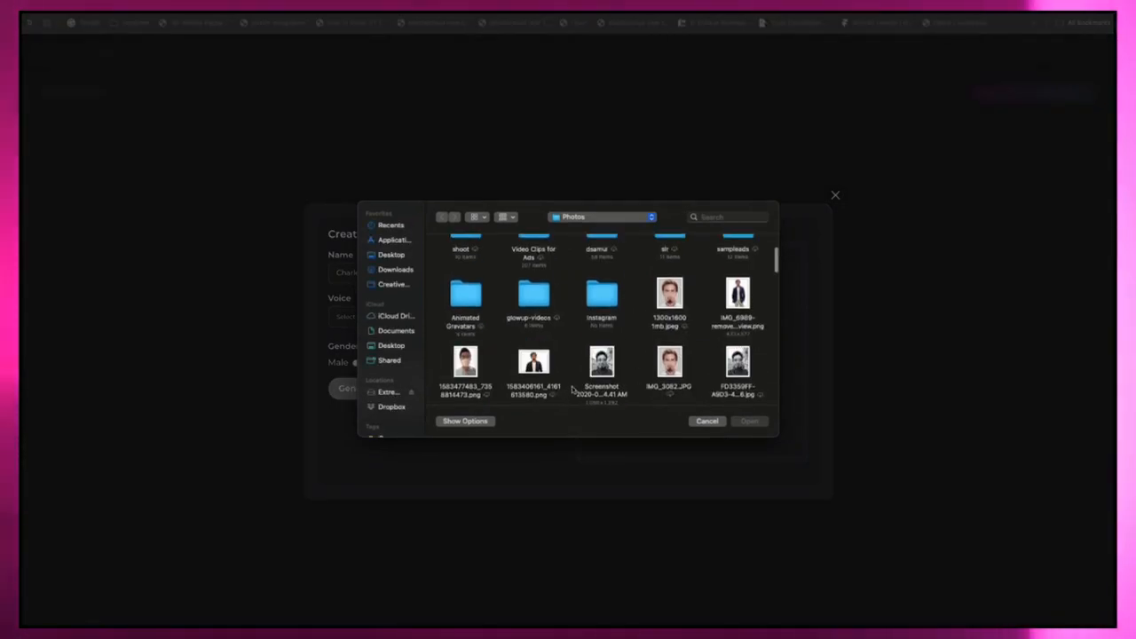
{"action": "double_click", "coordinate": [602, 363]}
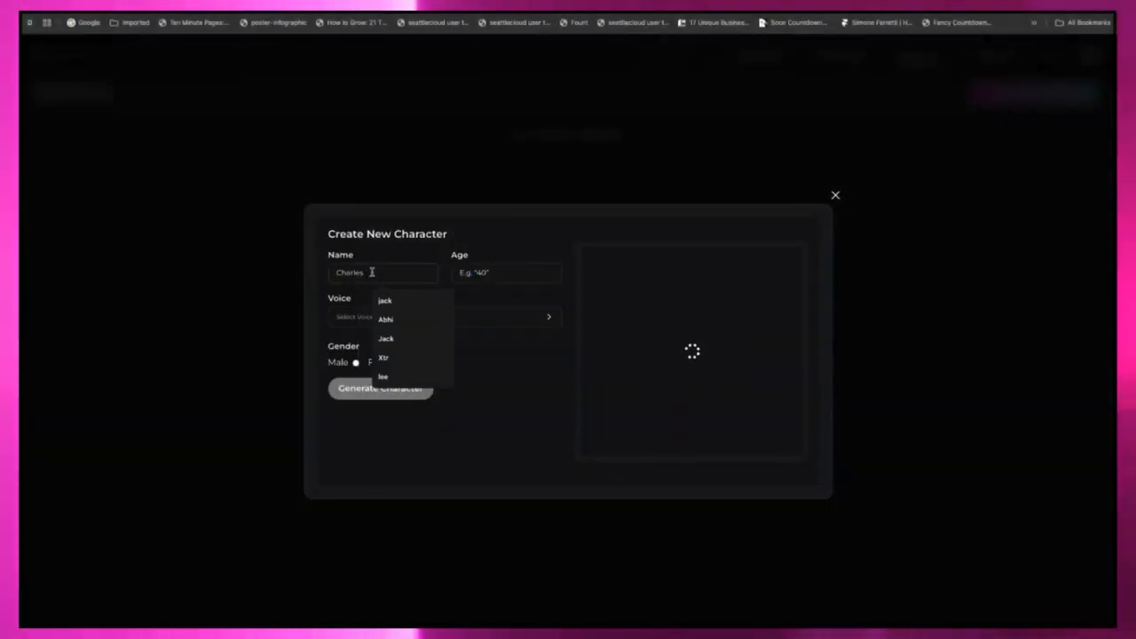
Step: Enter the character's name, set the age to 35 and the gender to Male, and assign the English Aarav voice
{"action": "type", "text": "Abhi"}
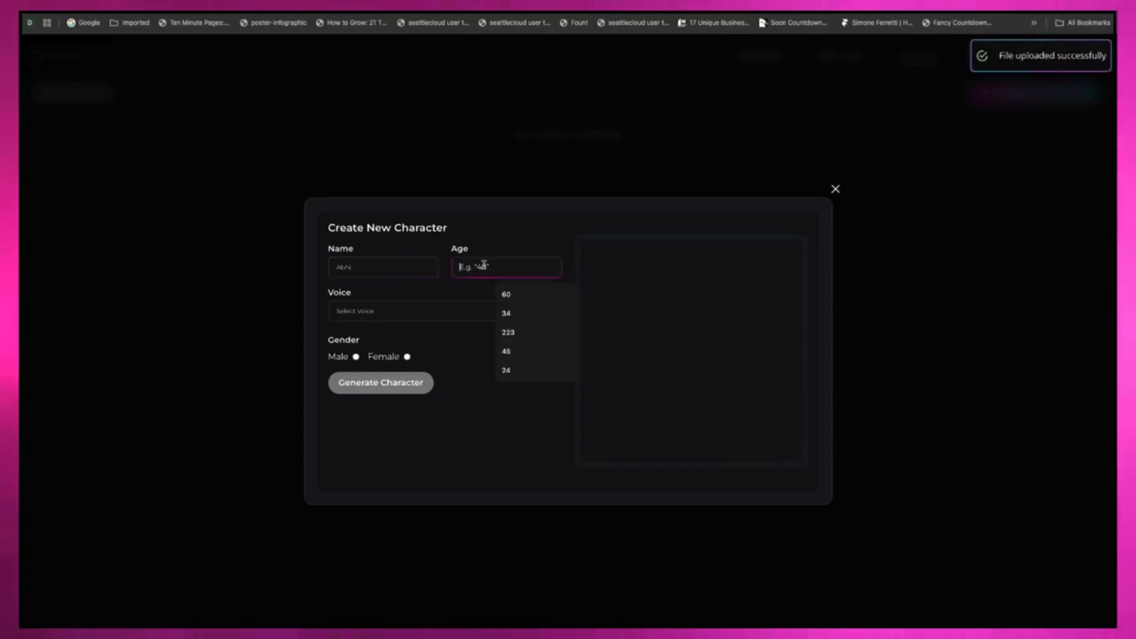
{"action": "type", "text": "35"}
{"action": "left_click", "coordinate": [451, 311]}
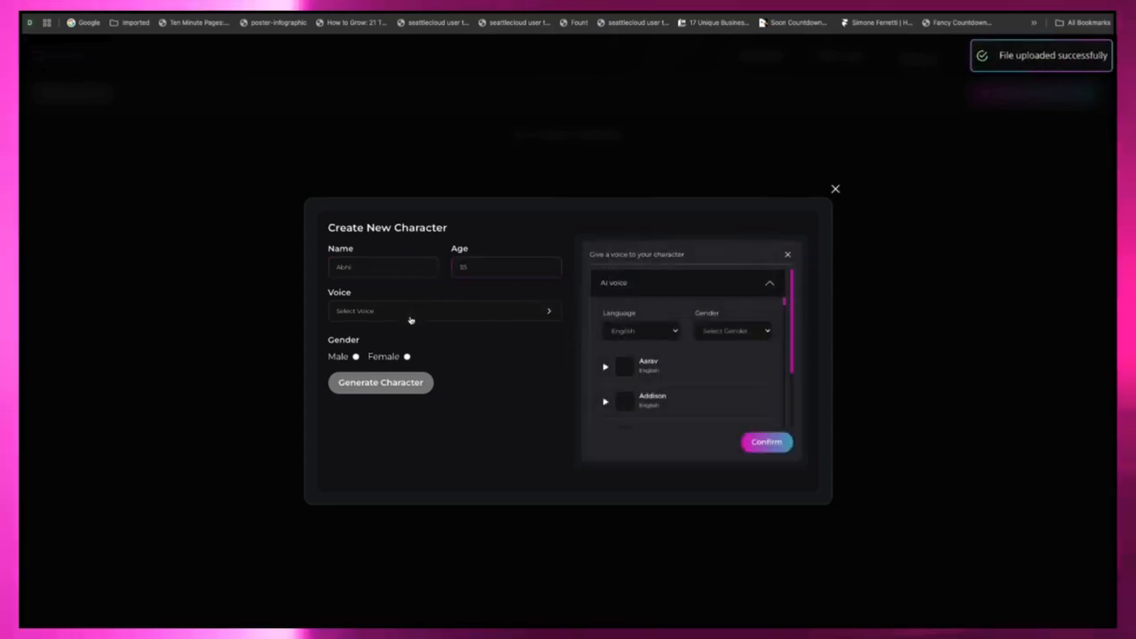
{"action": "left_click", "coordinate": [531, 315]}
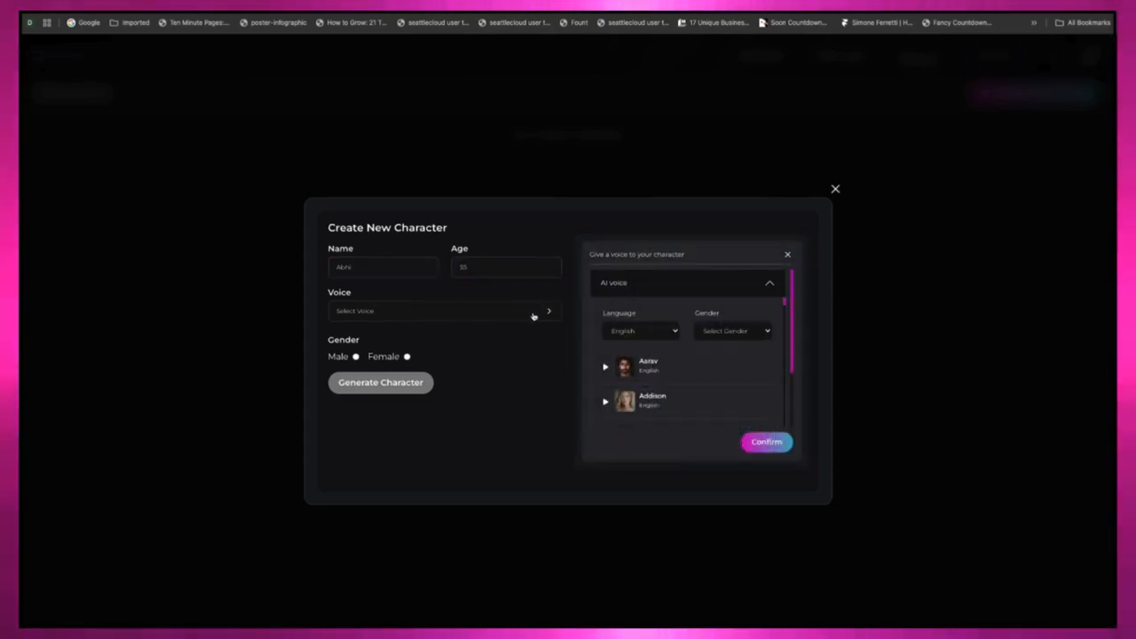
{"action": "left_click", "coordinate": [661, 367]}
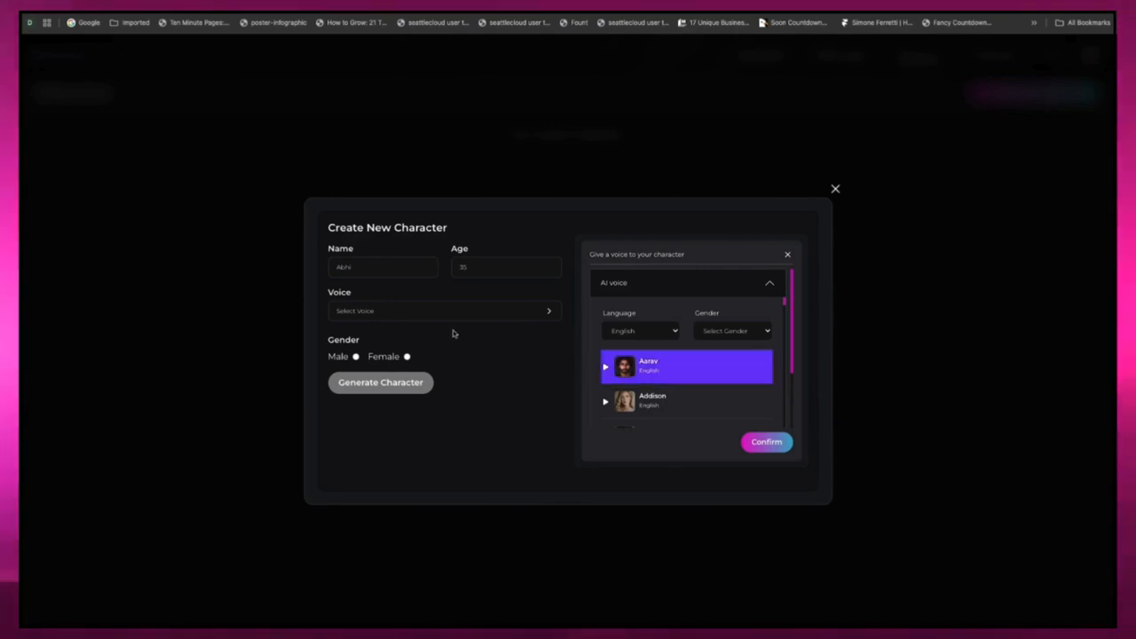
{"action": "left_click", "coordinate": [767, 442]}
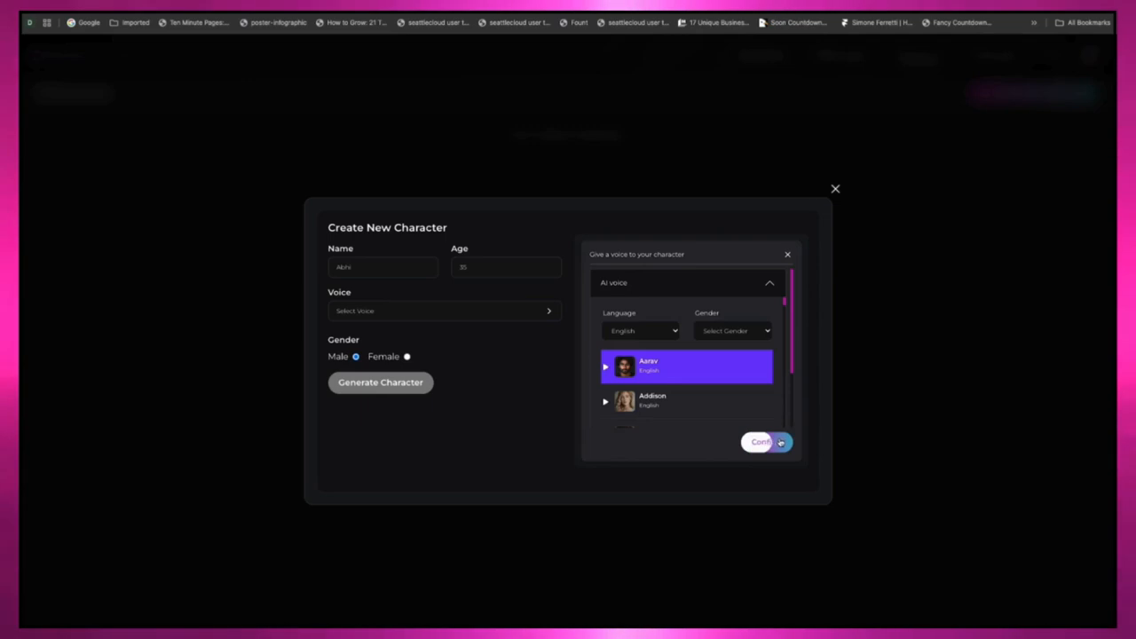
Step: Generate the character, close the creation dialog and check the options of the new character's card
{"action": "left_click", "coordinate": [389, 387]}
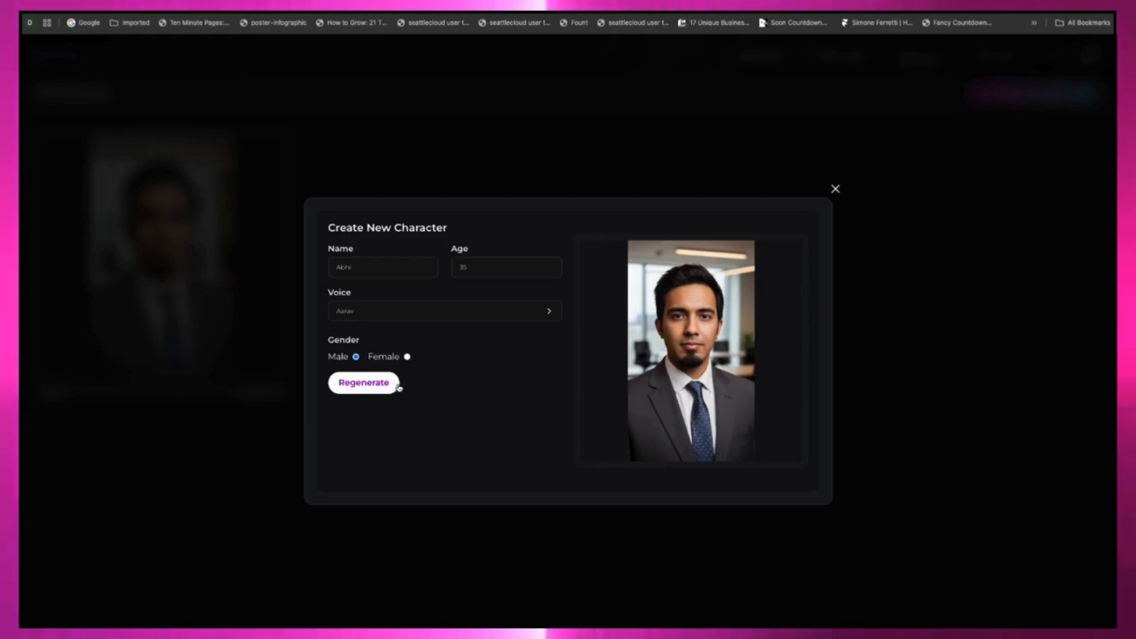
{"action": "left_click", "coordinate": [835, 192]}
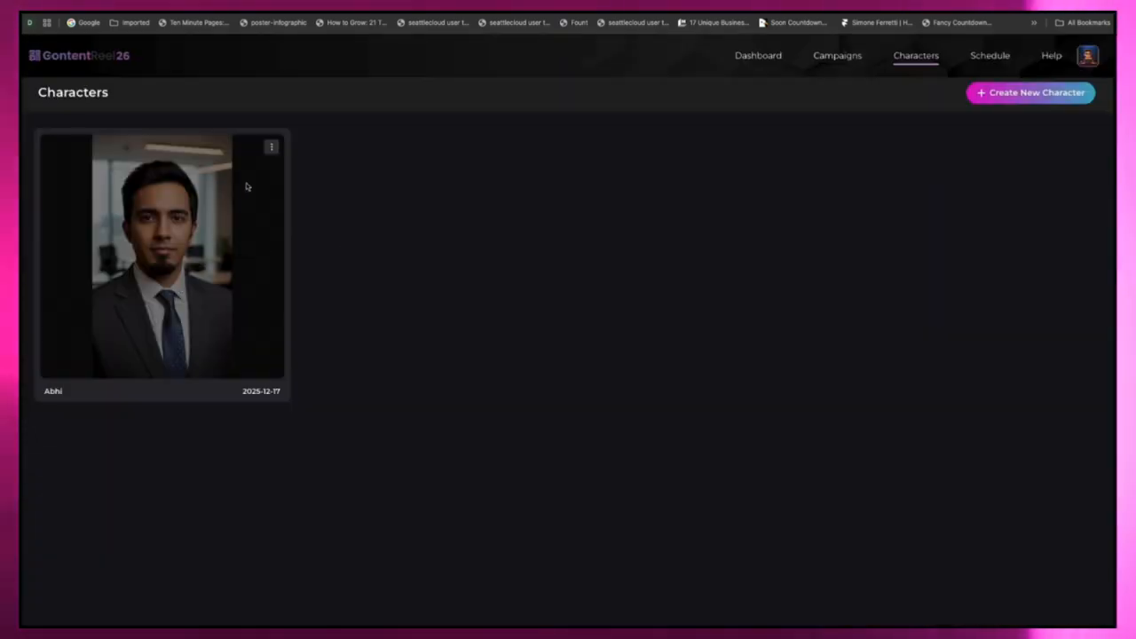
{"action": "left_click", "coordinate": [271, 151]}
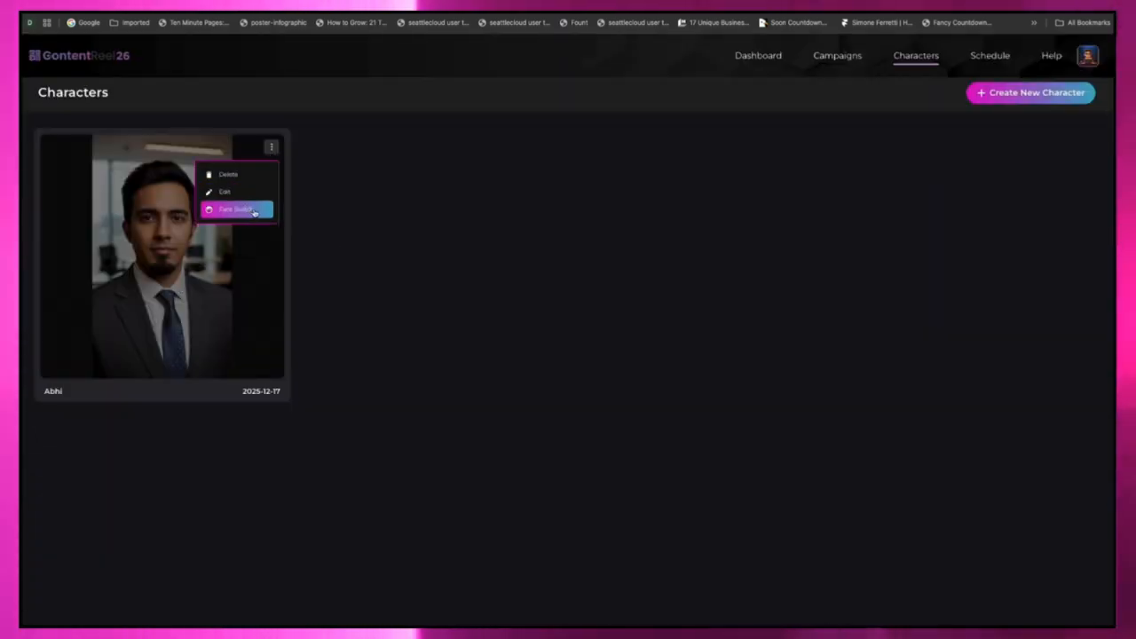
Step: Open the "weight loss 2" campaign and show the videos in its "instagram" set
{"action": "left_click", "coordinate": [828, 55]}
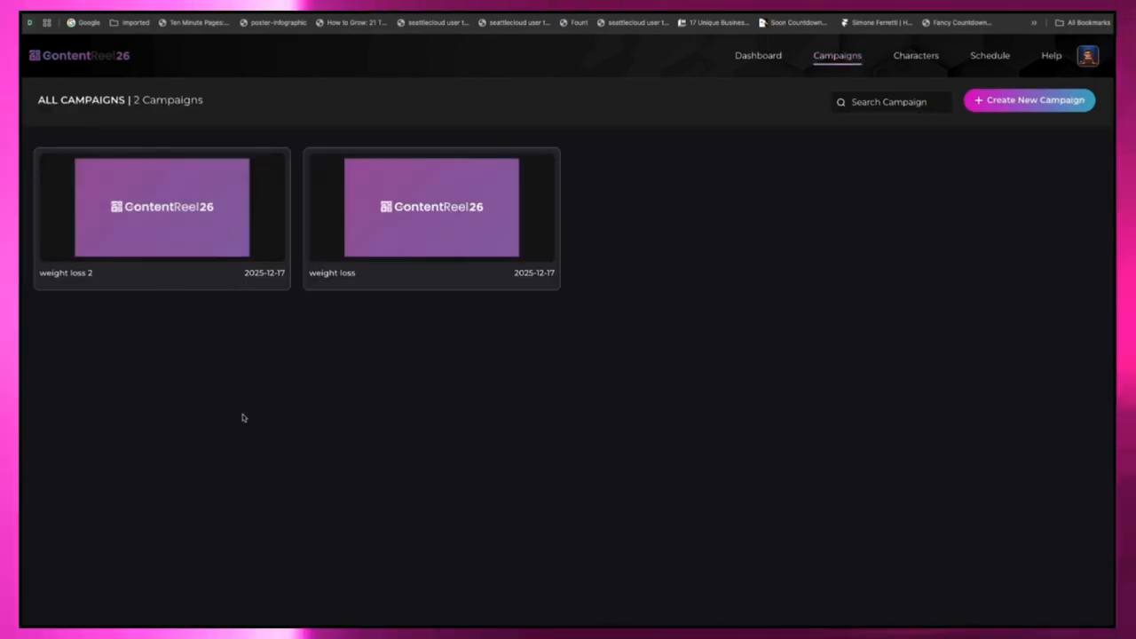
{"action": "mouse_move", "coordinate": [180, 237]}
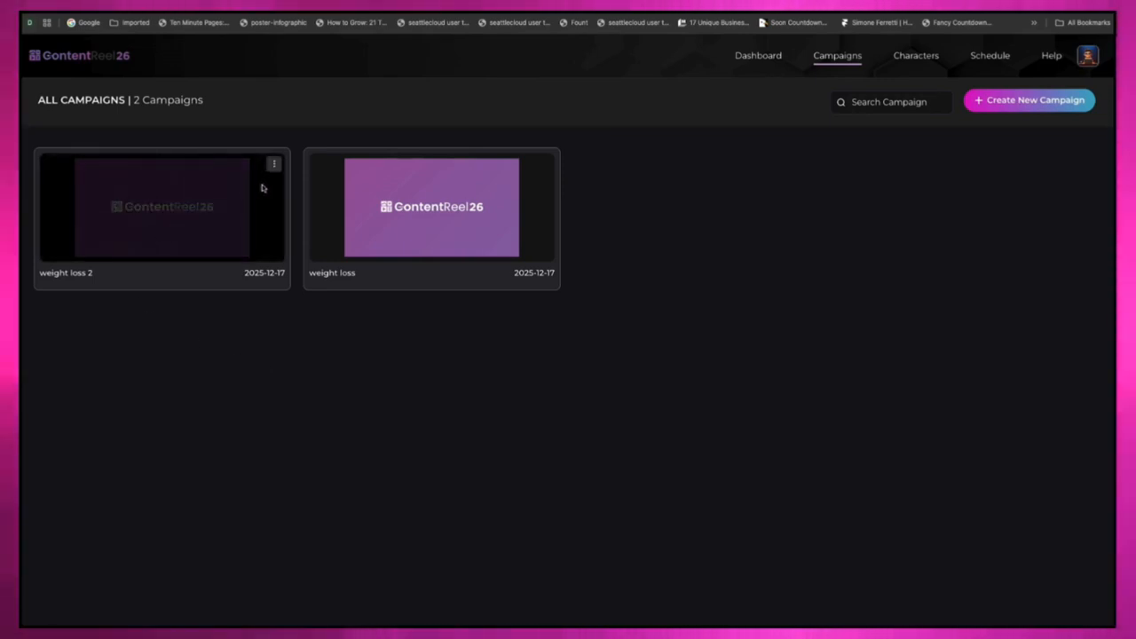
{"action": "left_click", "coordinate": [297, 192]}
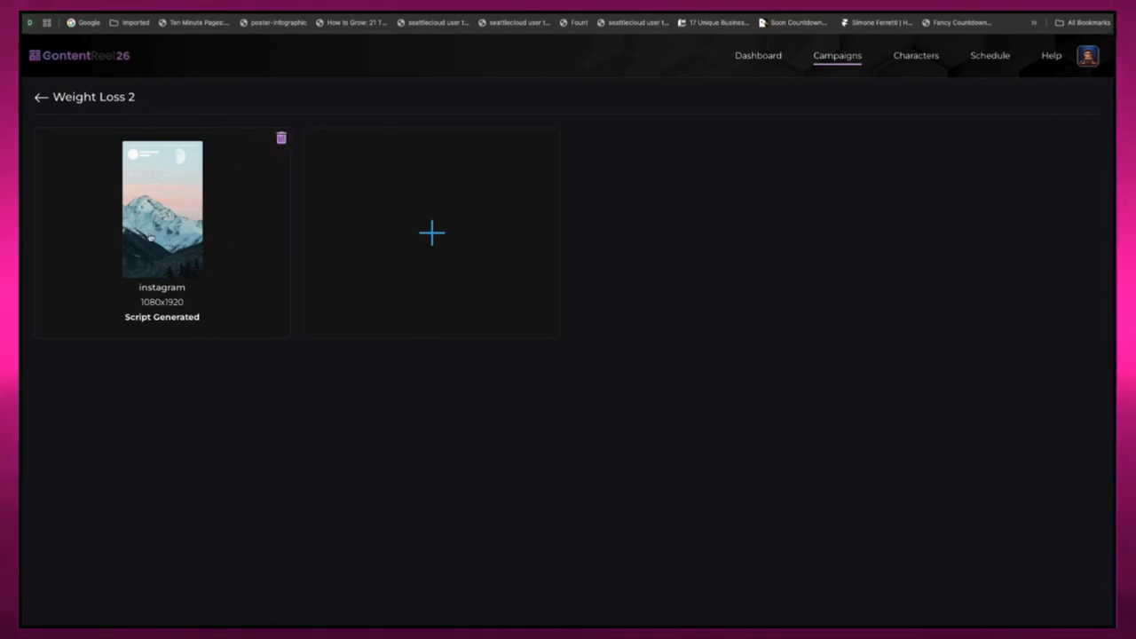
{"action": "left_click", "coordinate": [150, 235]}
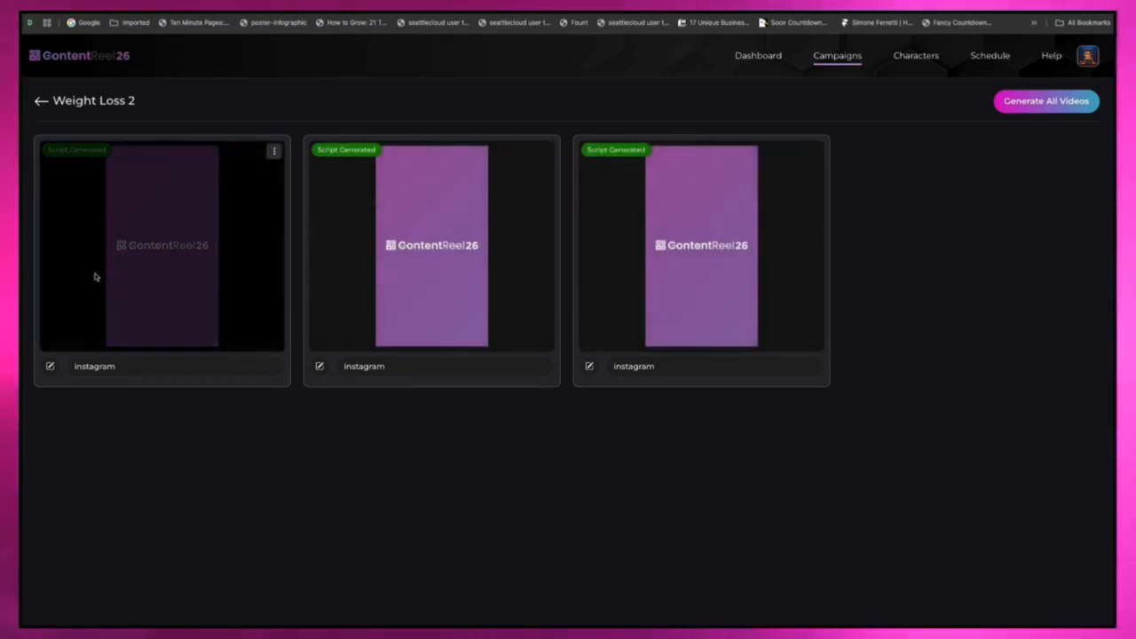
Step: Open the script of each of the three instagram videos in turn and convert it to video
{"action": "left_click", "coordinate": [294, 181]}
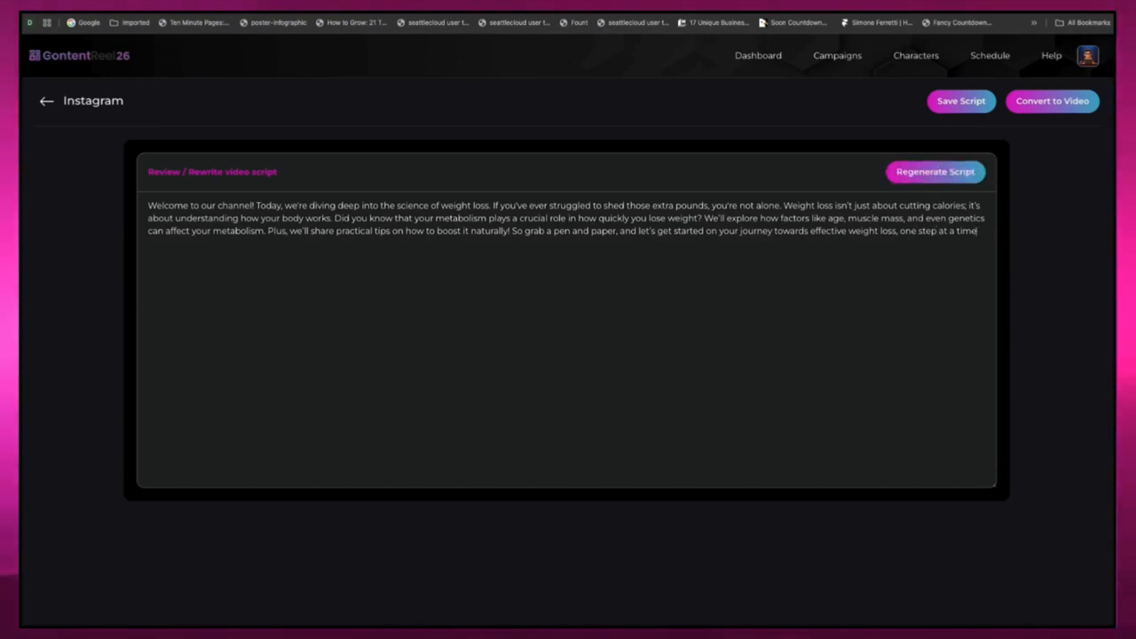
{"action": "left_click", "coordinate": [1064, 101]}
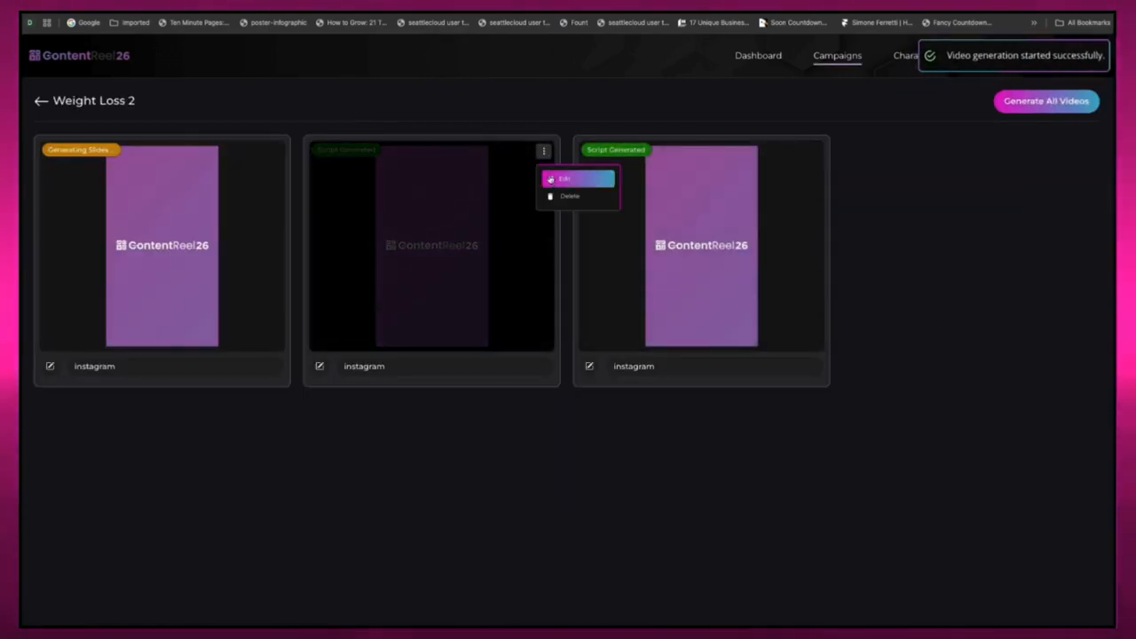
{"action": "left_click", "coordinate": [562, 178]}
{"action": "left_click", "coordinate": [1056, 102]}
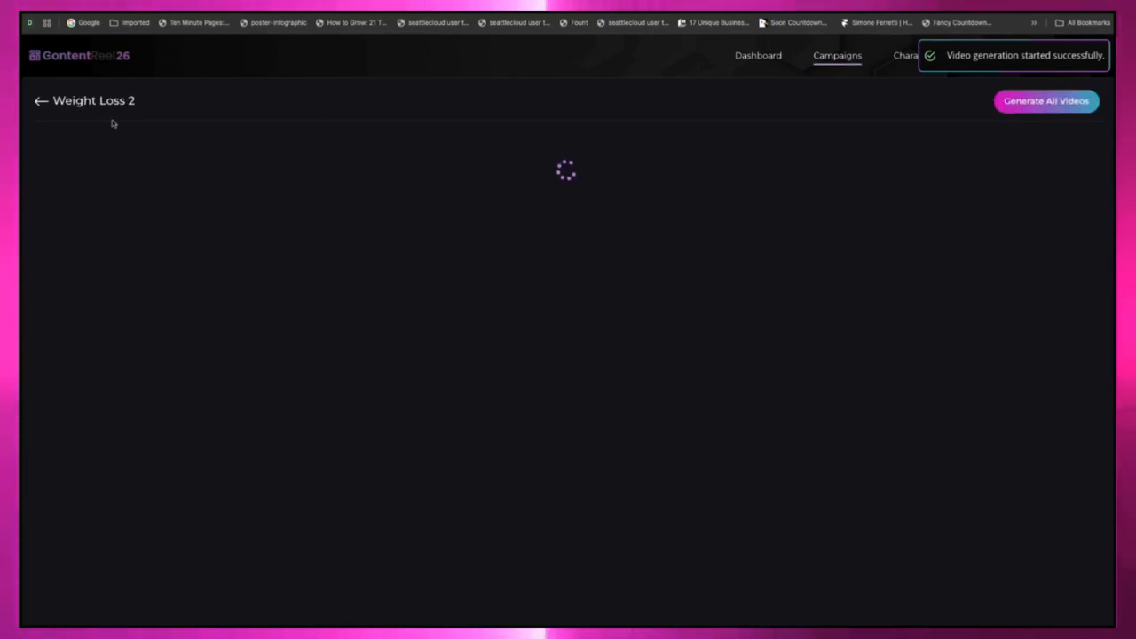
{"action": "left_click", "coordinate": [835, 178]}
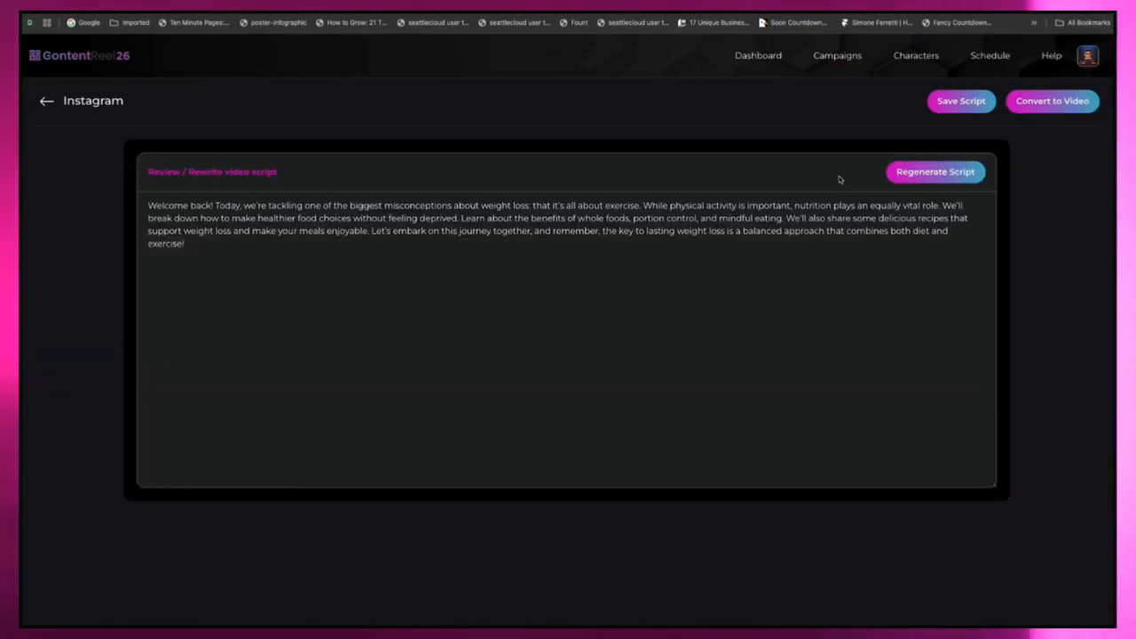
{"action": "left_click", "coordinate": [1058, 106]}
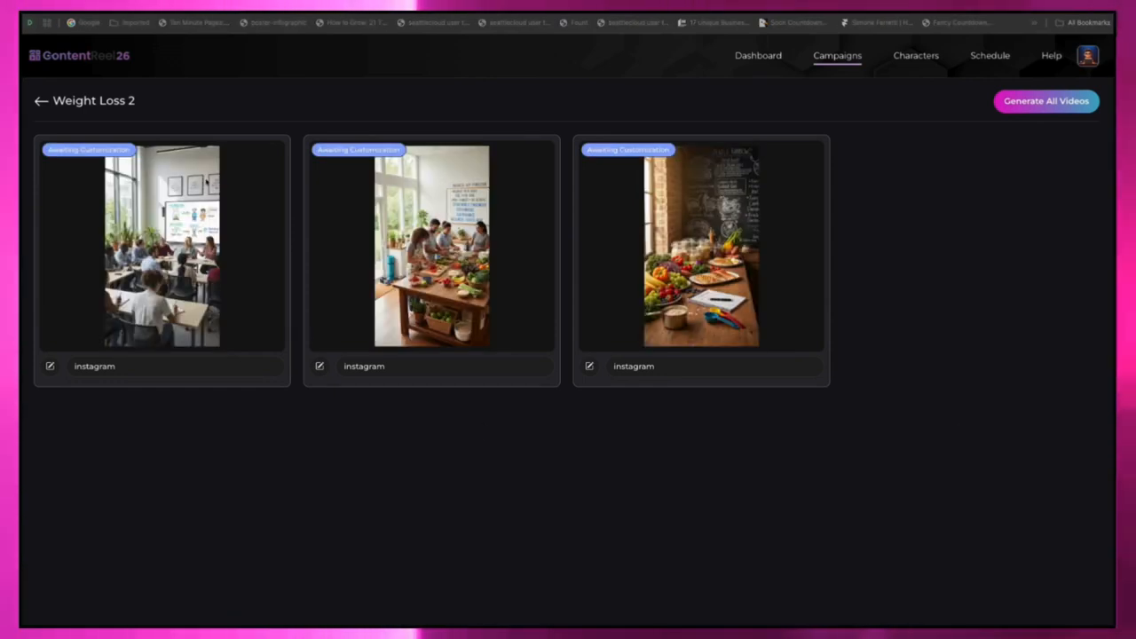
Step: Open the first instagram video for customization and examine its background, media, text and voice-over options
{"action": "left_click", "coordinate": [272, 152]}
{"action": "left_click", "coordinate": [299, 180]}
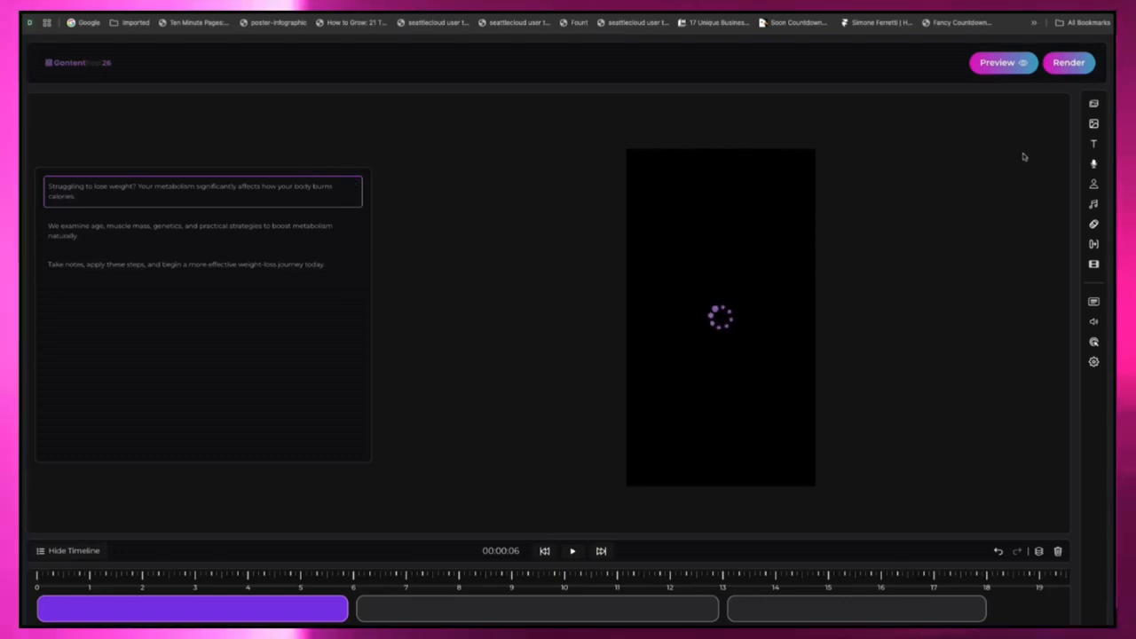
{"action": "left_click", "coordinate": [1095, 105]}
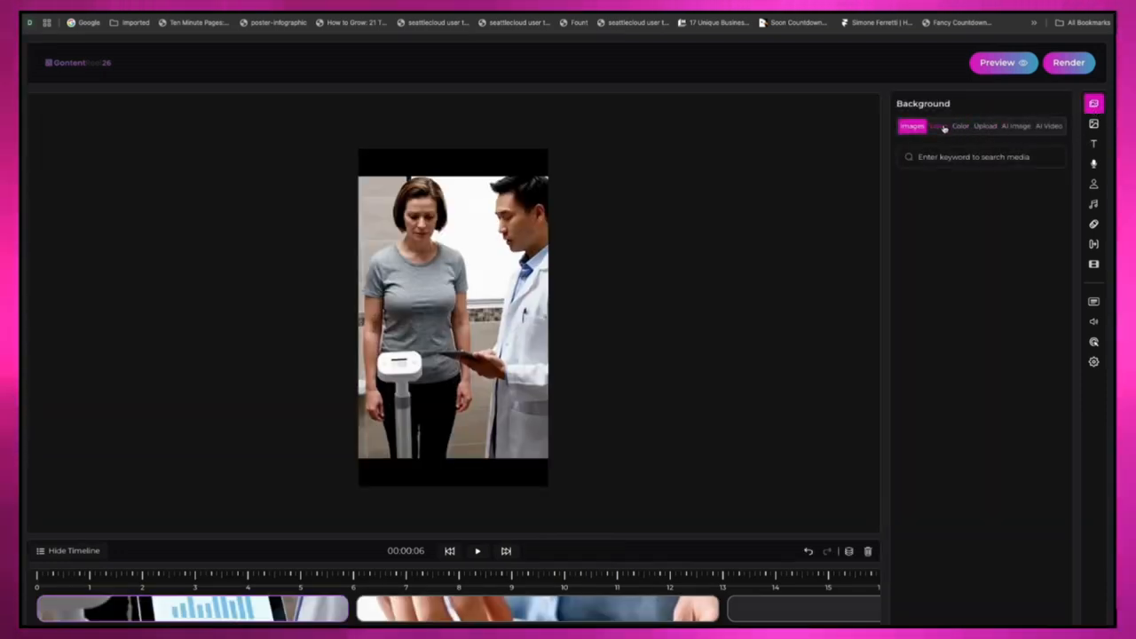
{"action": "left_click", "coordinate": [1093, 123]}
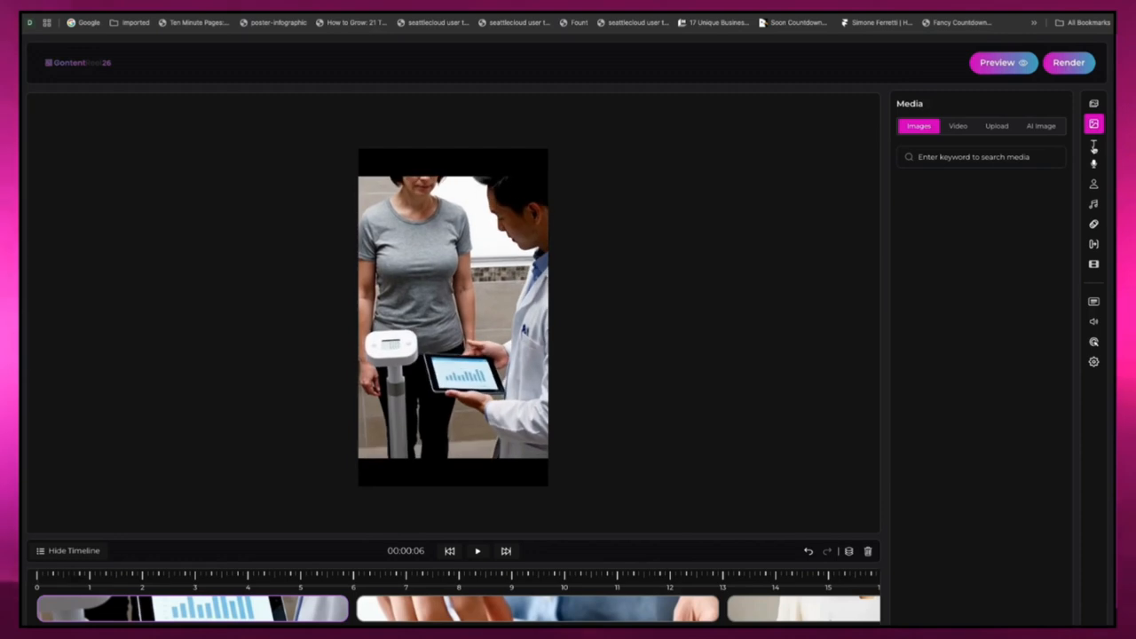
{"action": "left_click", "coordinate": [1095, 144]}
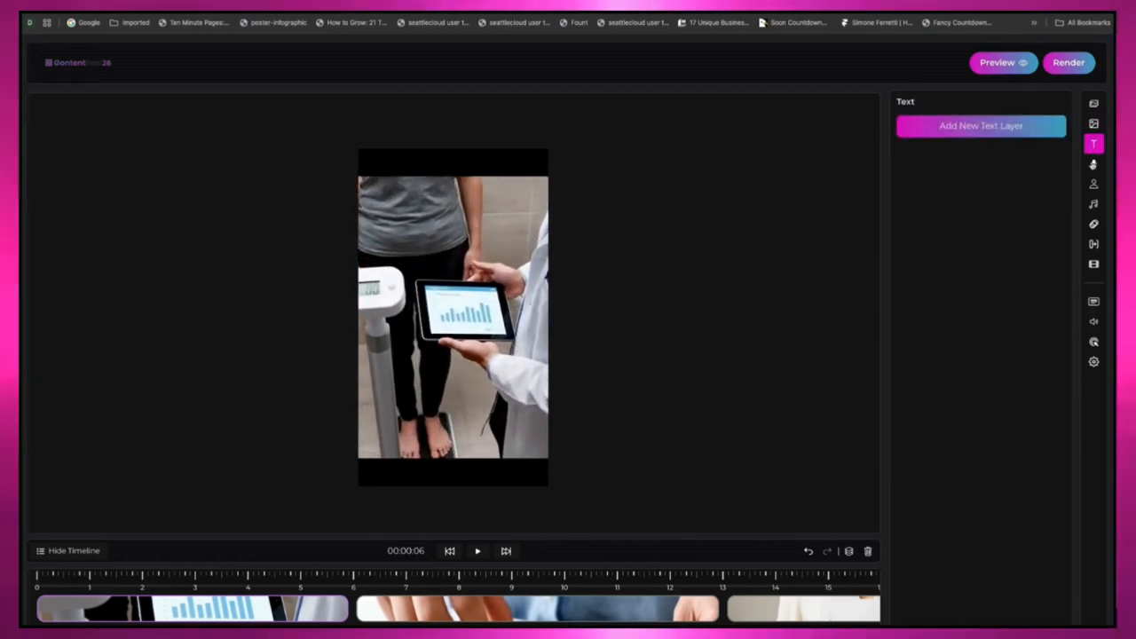
{"action": "left_click", "coordinate": [1094, 164]}
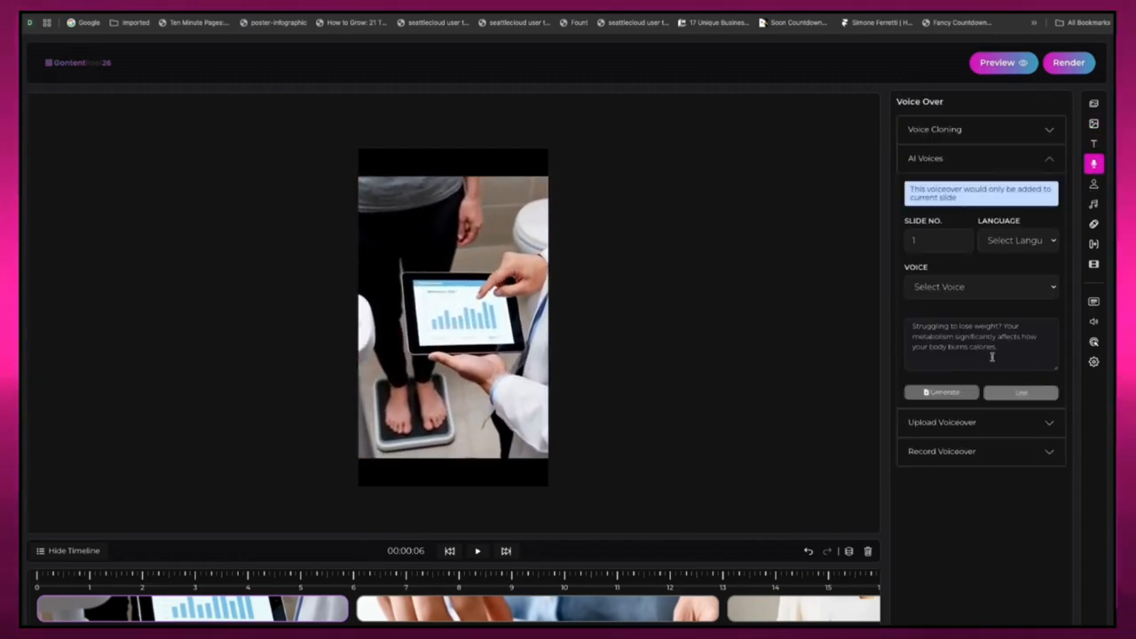
Step: Examine the video's talking head, background audio, layer animation and intro/outro credit settings
{"action": "left_click", "coordinate": [1093, 183]}
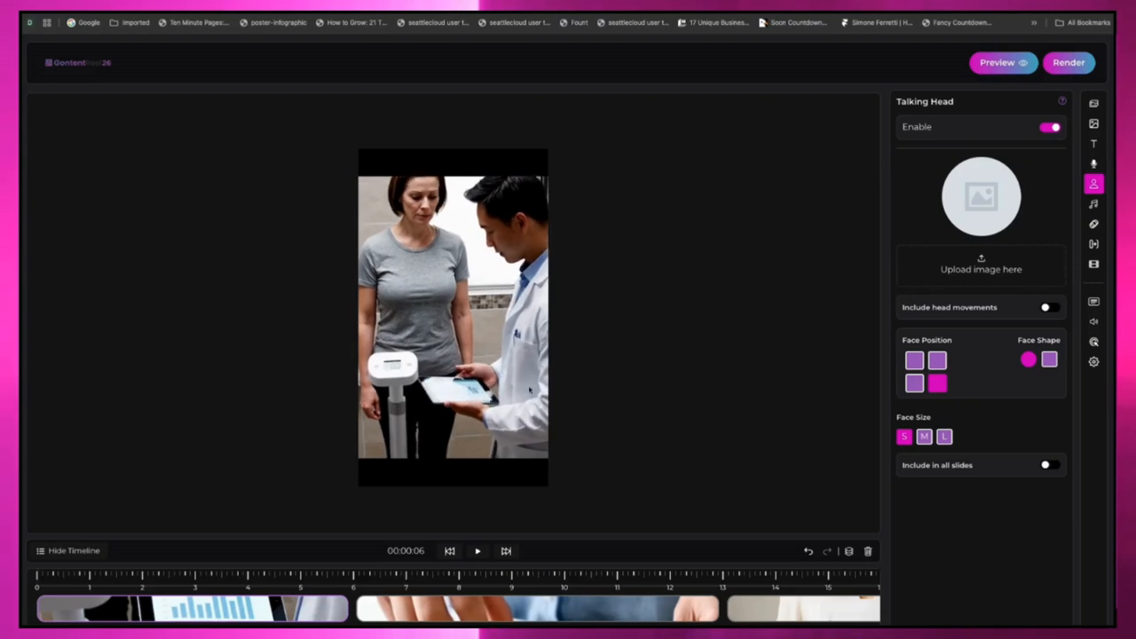
{"action": "left_click", "coordinate": [1094, 205]}
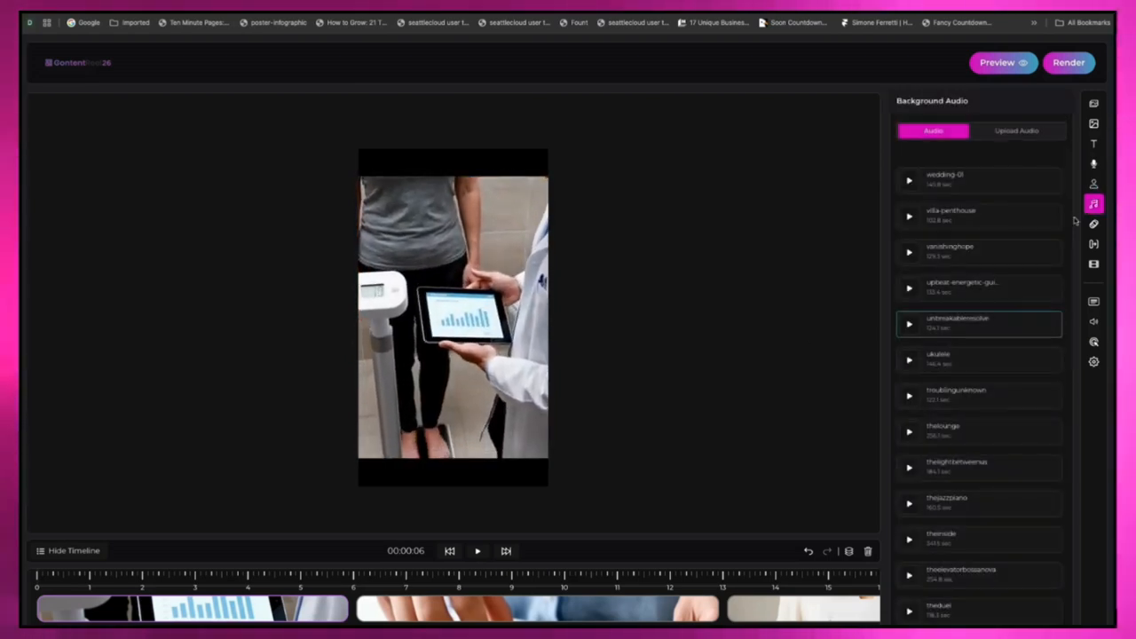
{"action": "left_click", "coordinate": [1094, 224]}
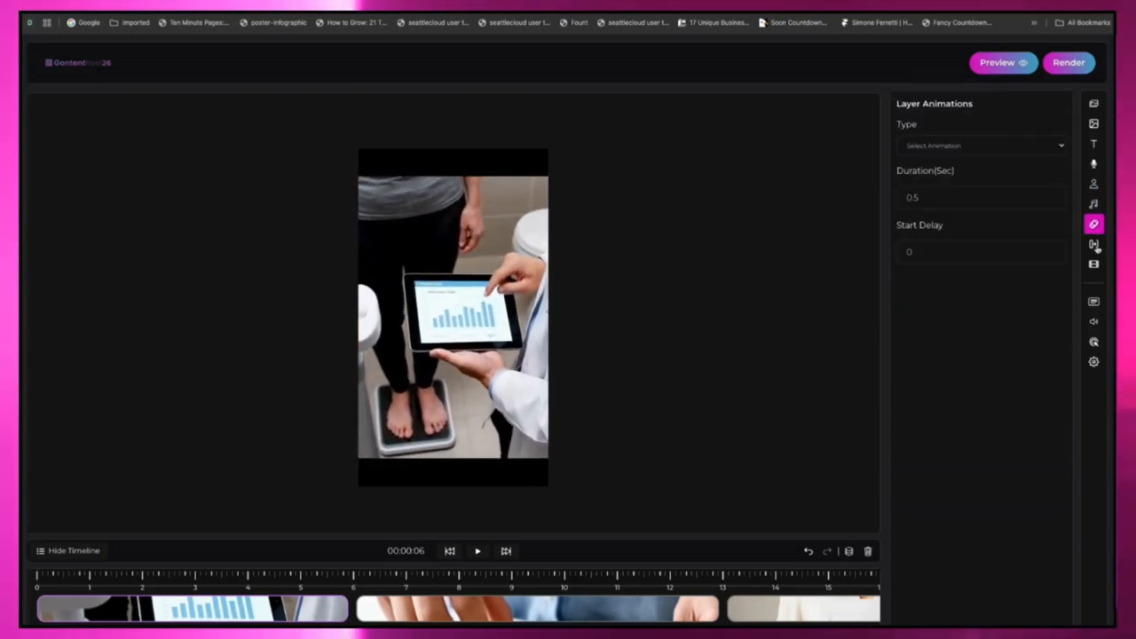
{"action": "left_click", "coordinate": [1095, 244]}
{"action": "left_click", "coordinate": [1095, 265]}
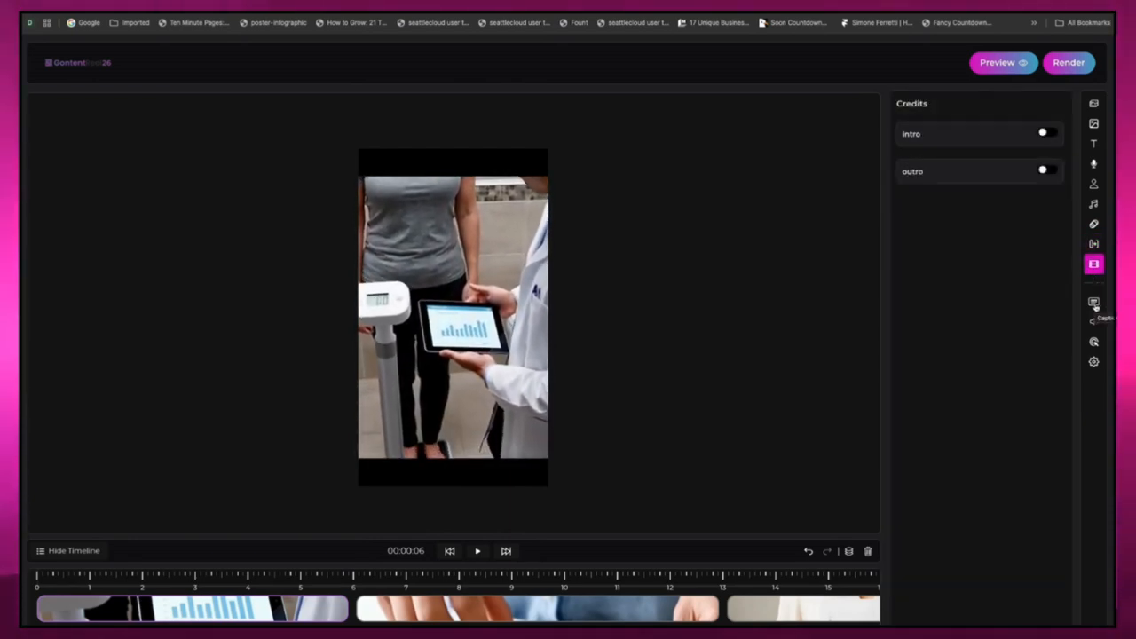
Step: Review the caption styles and volume controls, and enable the call to action for the video
{"action": "left_click", "coordinate": [1094, 304]}
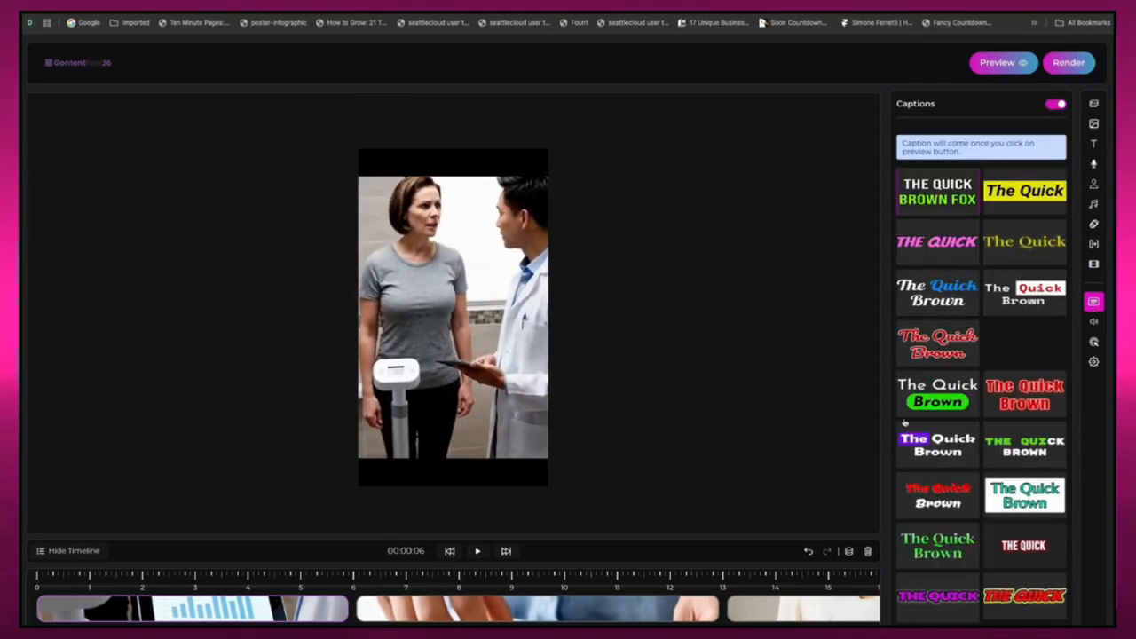
{"action": "left_click", "coordinate": [1094, 321]}
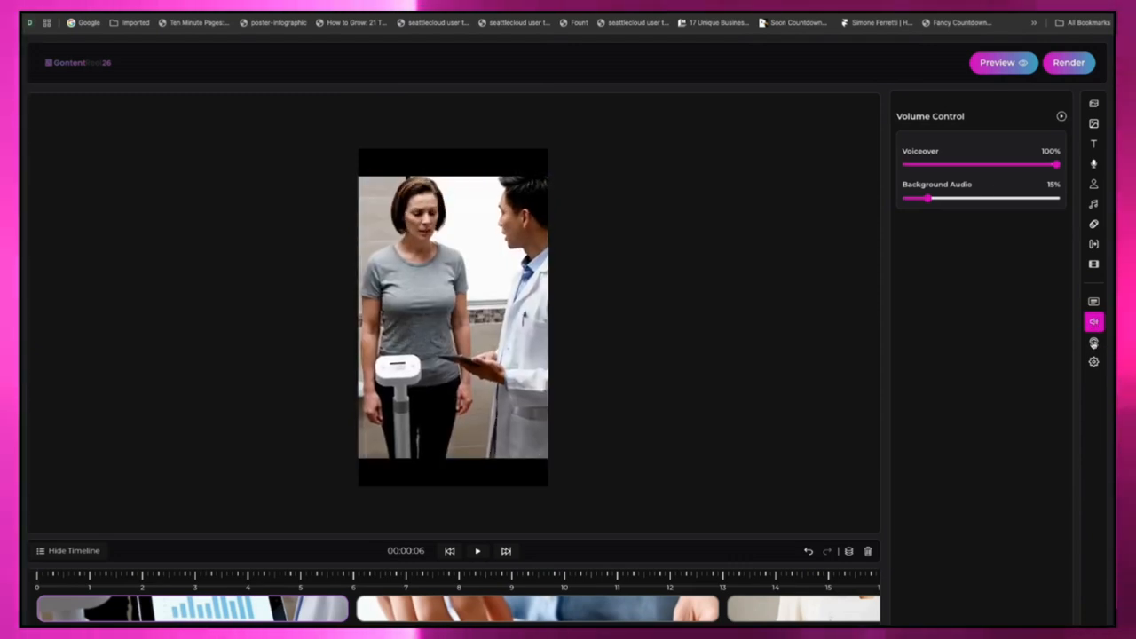
{"action": "left_click", "coordinate": [1094, 343]}
{"action": "left_click", "coordinate": [1054, 131]}
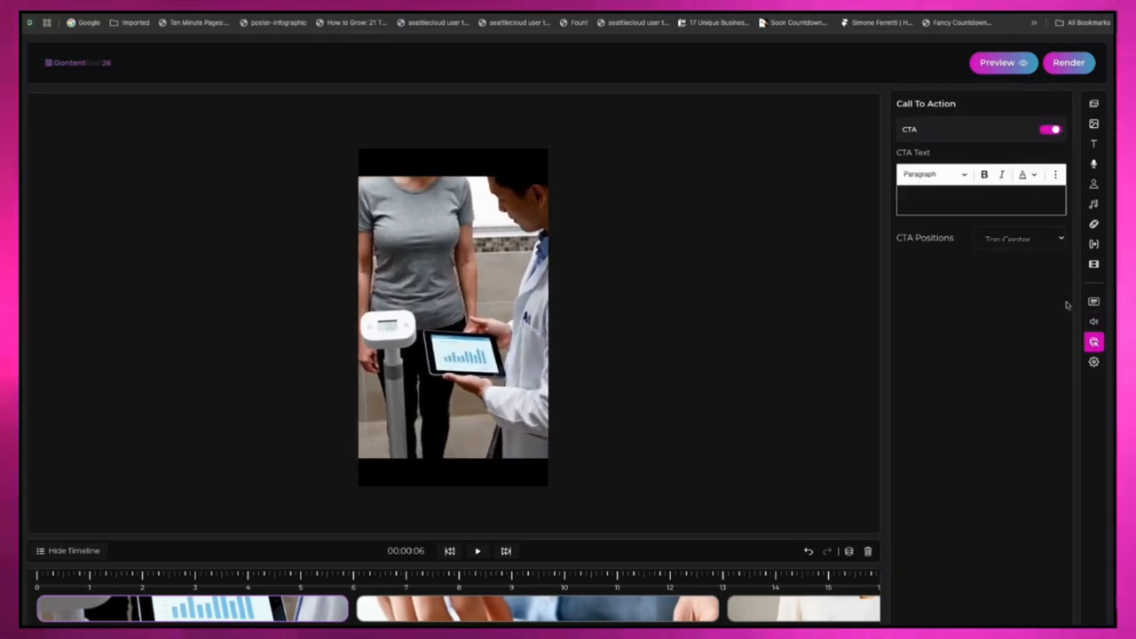
Step: Enable the logo and watermark options to check their settings and switch both off again
{"action": "left_click", "coordinate": [1094, 362]}
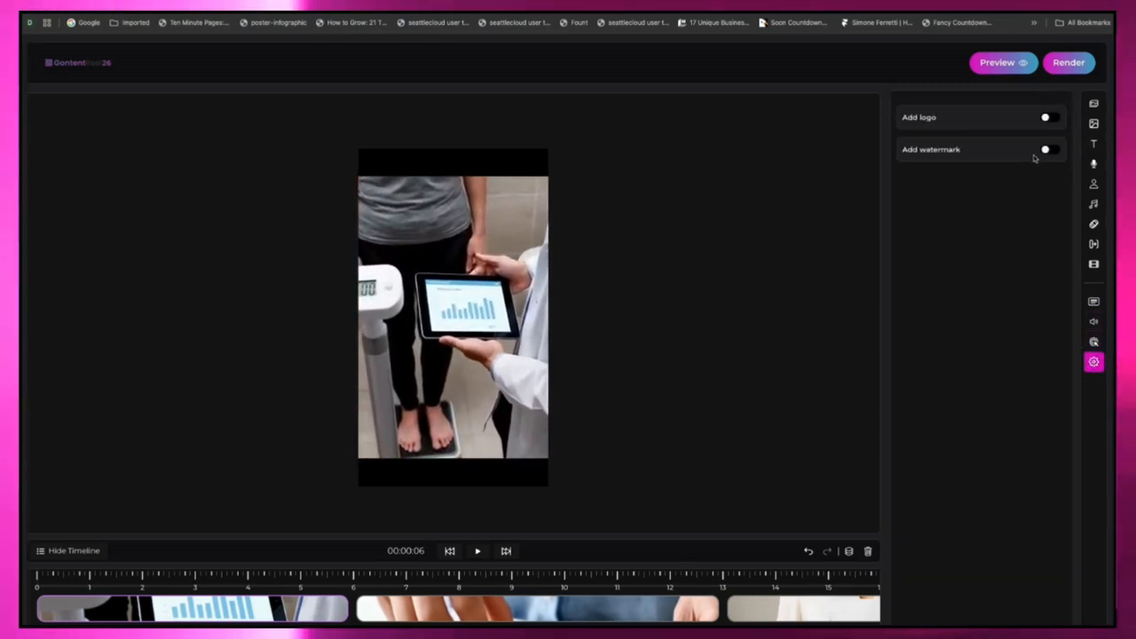
{"action": "left_click", "coordinate": [1047, 117]}
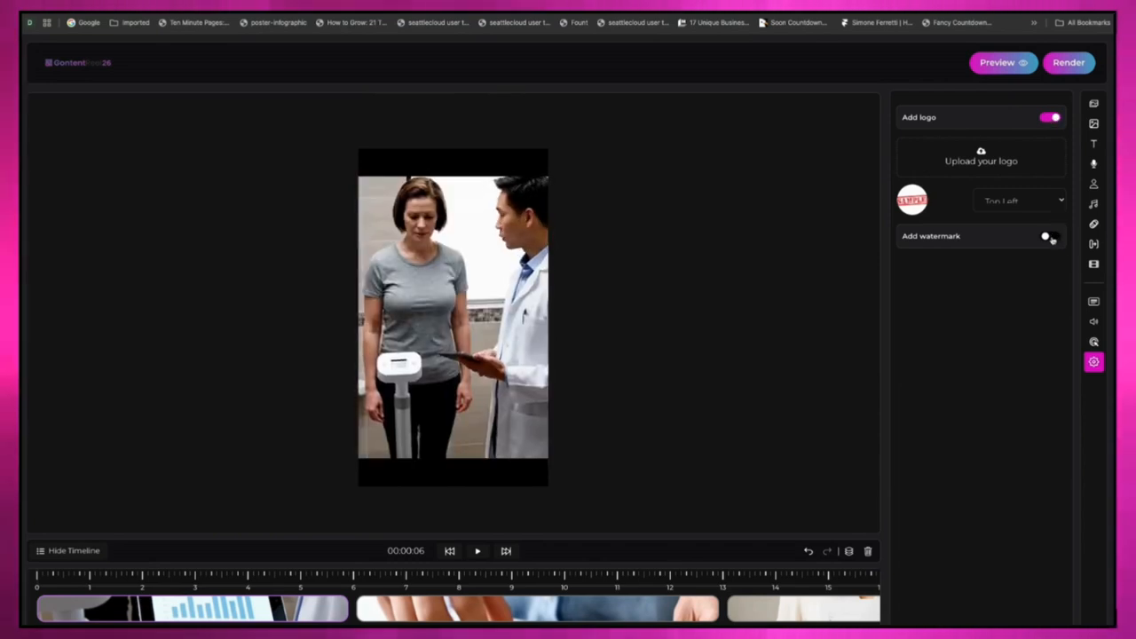
{"action": "left_click", "coordinate": [1047, 236]}
{"action": "left_click", "coordinate": [1047, 236]}
{"action": "left_click", "coordinate": [1047, 117]}
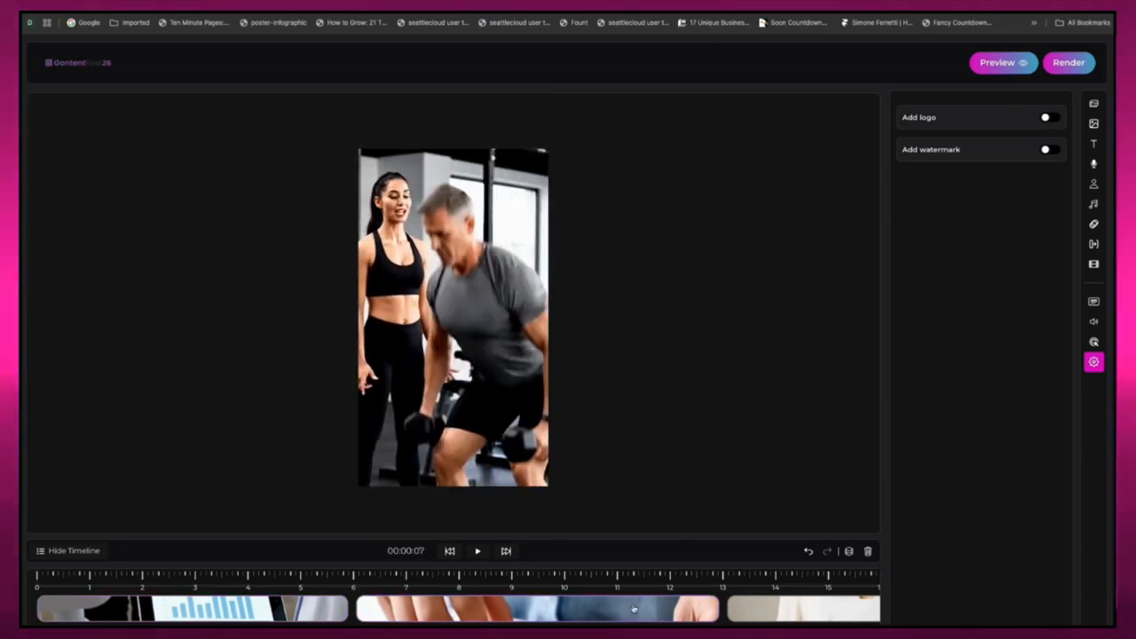
Step: Check the remaining scenes along the timeline and render the first video
{"action": "scroll", "coordinate": [577, 611], "scroll_direction": "right", "scroll_amount": 5}
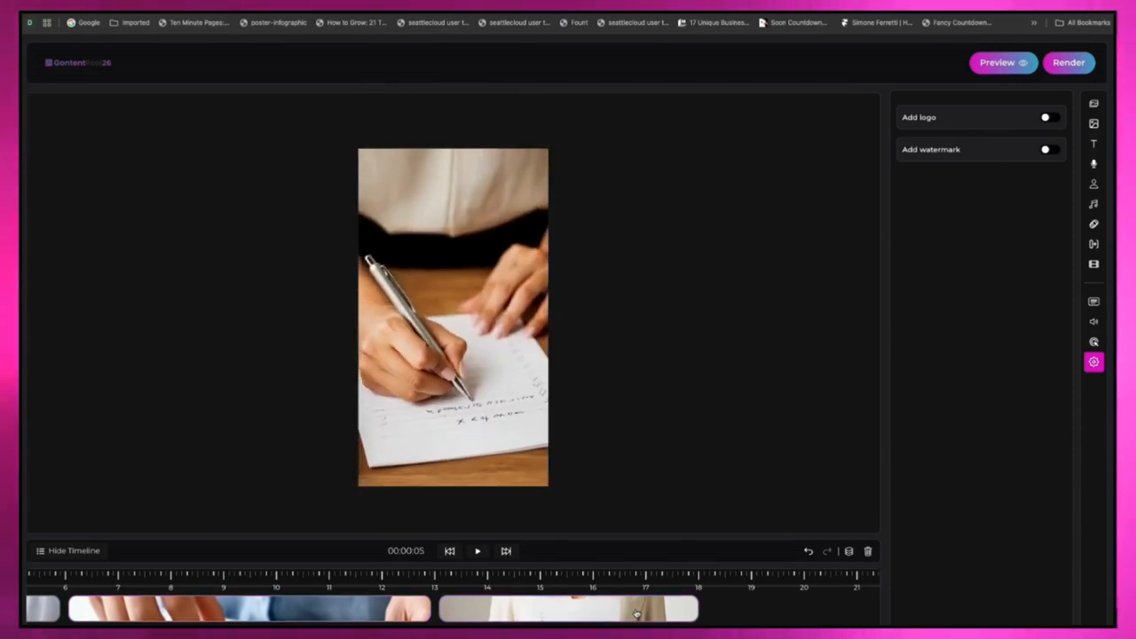
{"action": "left_click", "coordinate": [1064, 67]}
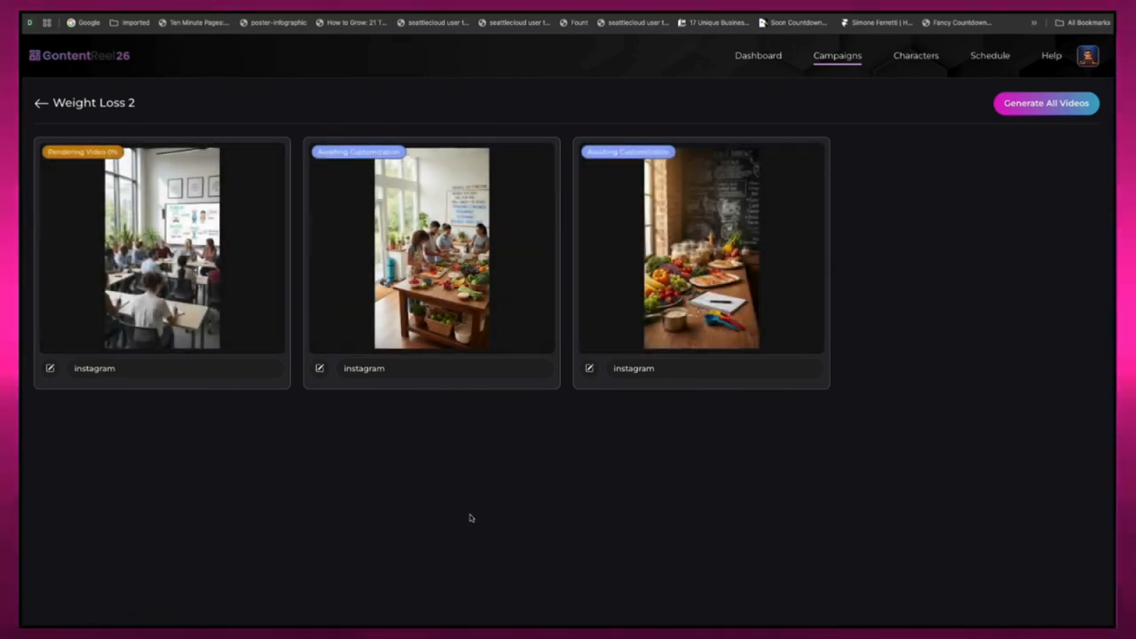
Step: Look over the post scheduling calendar for December 2025
{"action": "left_click", "coordinate": [990, 55]}
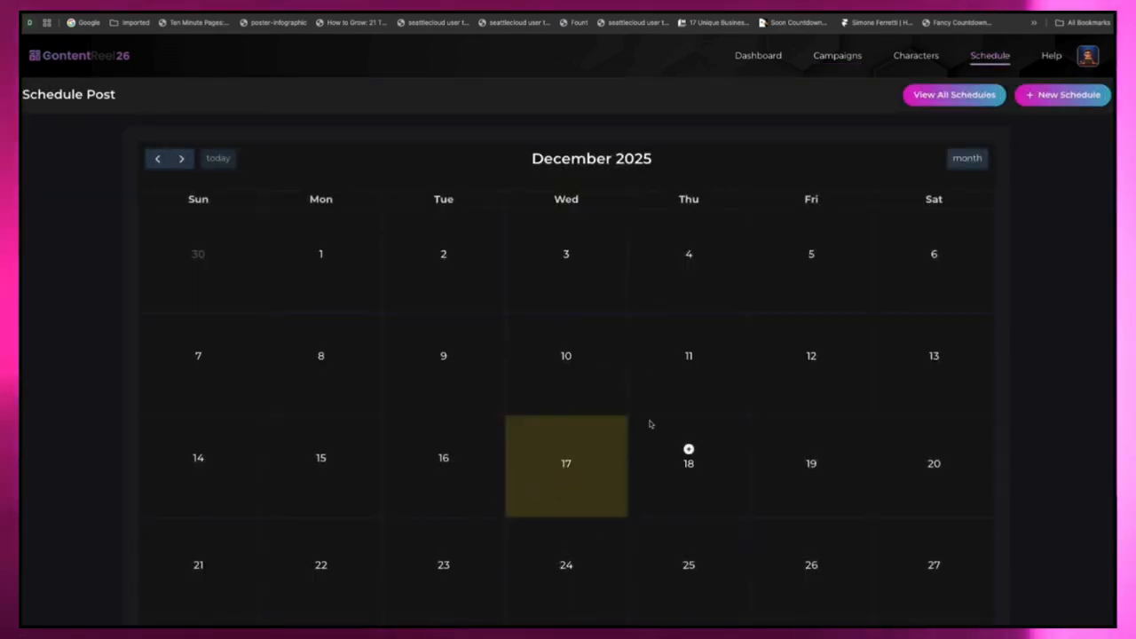
{"action": "scroll", "coordinate": [649, 424], "scroll_direction": "down", "scroll_amount": 2}
{"action": "scroll", "coordinate": [674, 436], "scroll_direction": "up", "scroll_amount": 2}
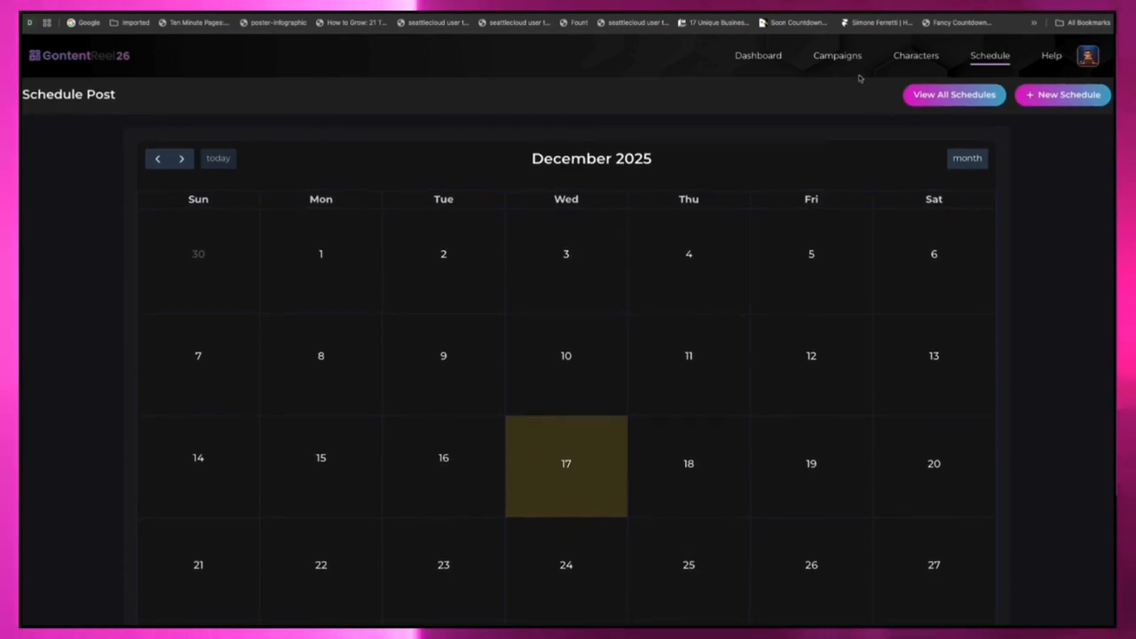
Step: Reopen the "weight loss 2" campaign for editing and open its second instagram video for customization
{"action": "left_click", "coordinate": [837, 55]}
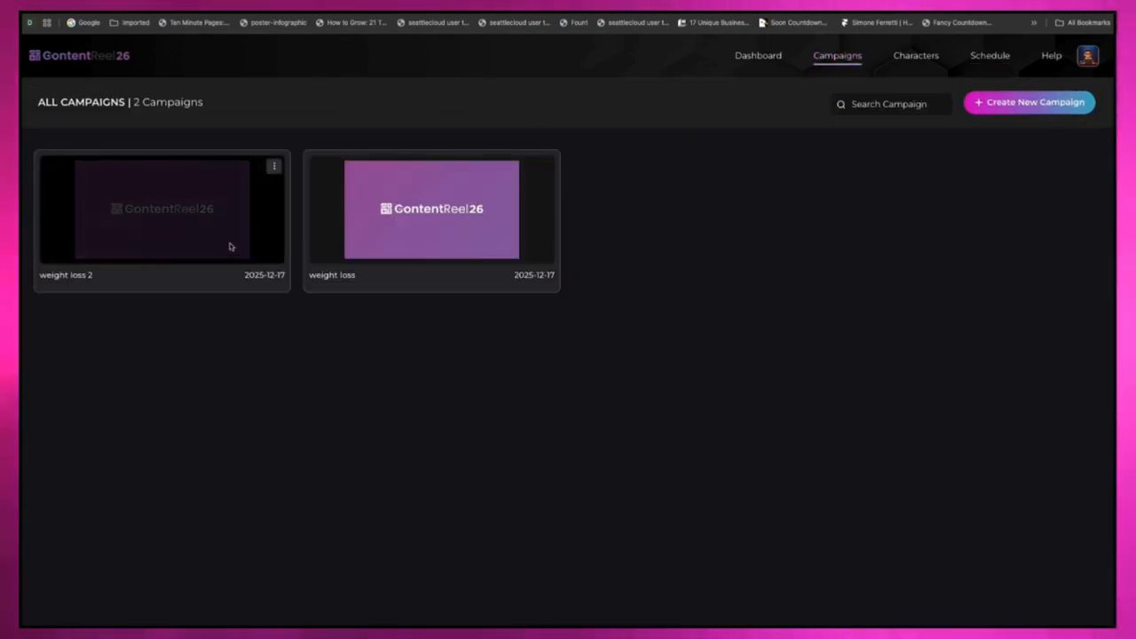
{"action": "left_click", "coordinate": [273, 167]}
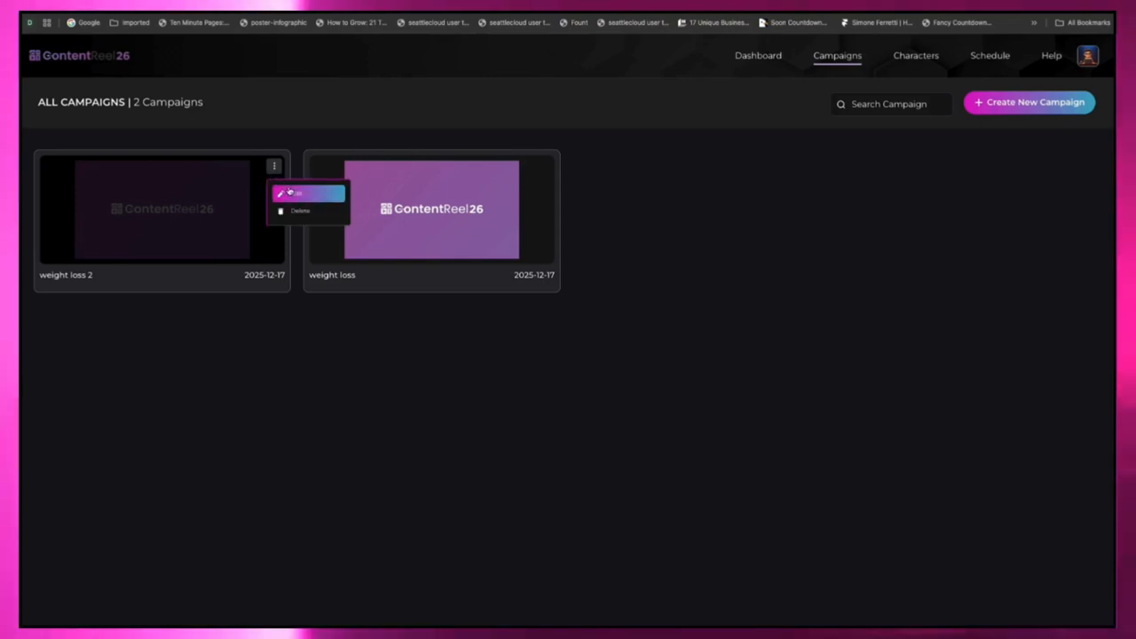
{"action": "left_click", "coordinate": [292, 193]}
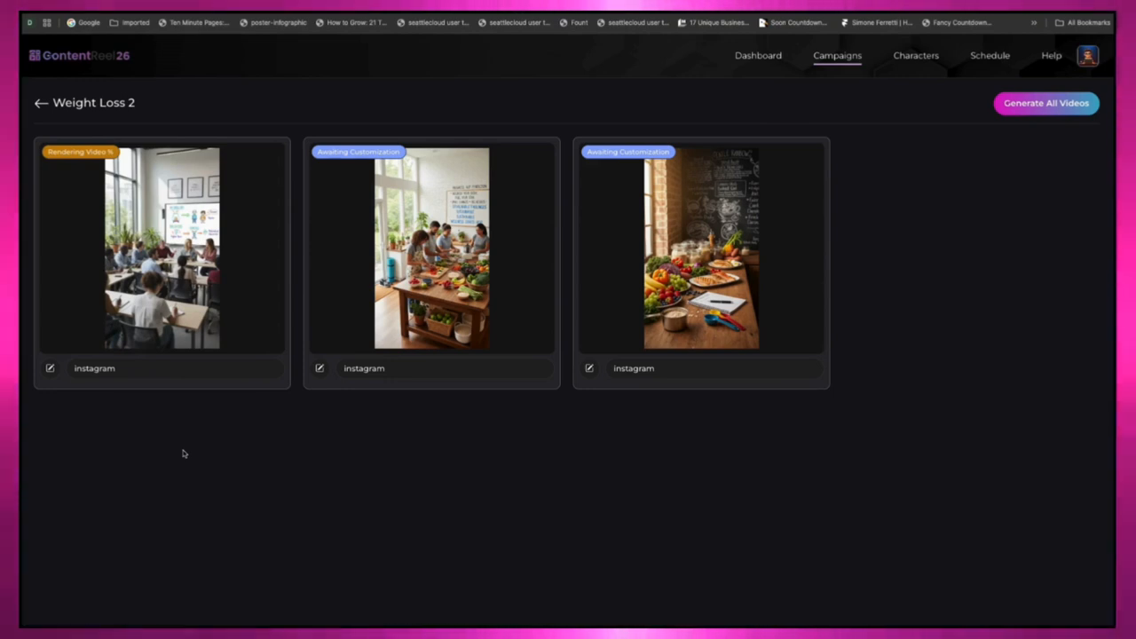
{"action": "mouse_move", "coordinate": [544, 159]}
{"action": "left_click", "coordinate": [554, 184]}
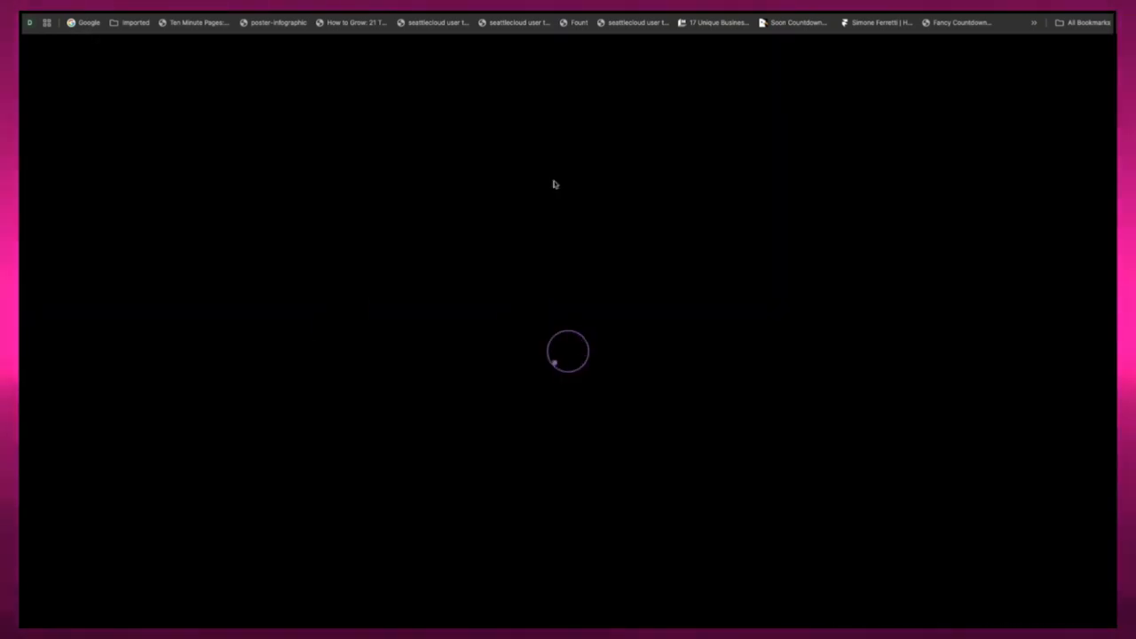